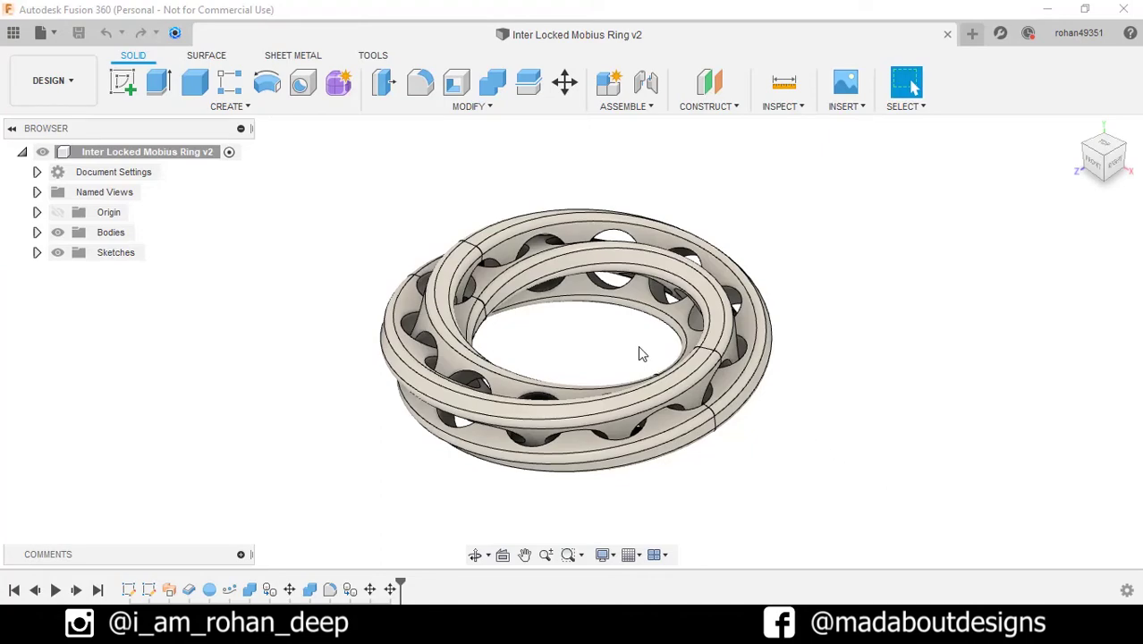
Step: Start a new blank design and check its units setting
mouse_move(638, 351)
shift+middle_down()
mouse_move(782, 341)
mouse_move(969, 383)
mouse_move(1064, 331)
shift+middle_up()
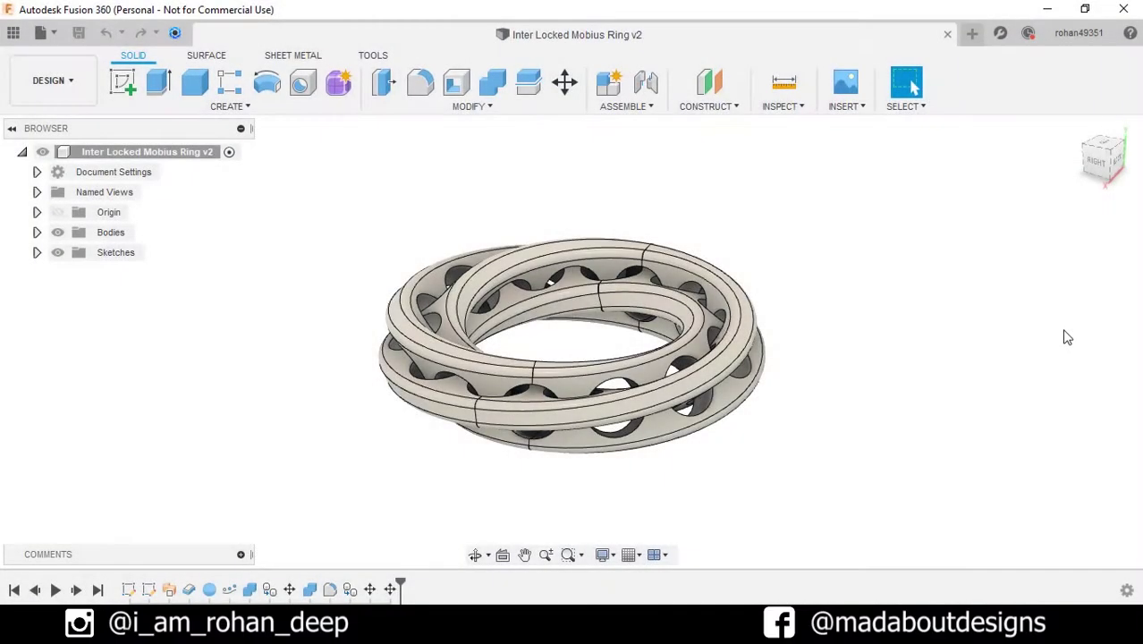
click(42, 33)
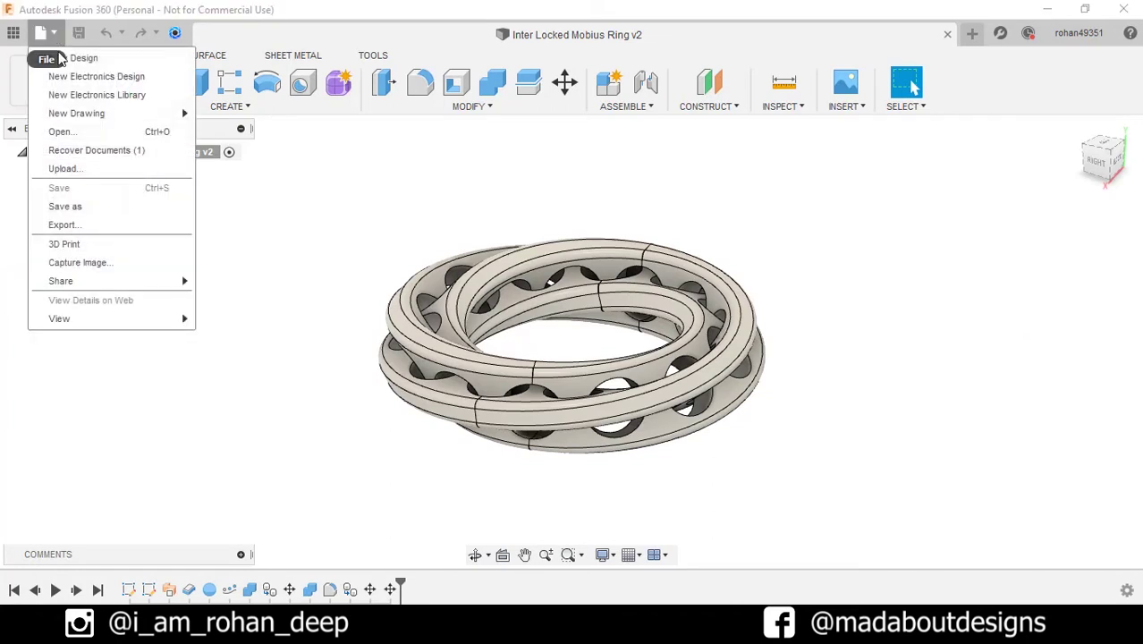
click(49, 56)
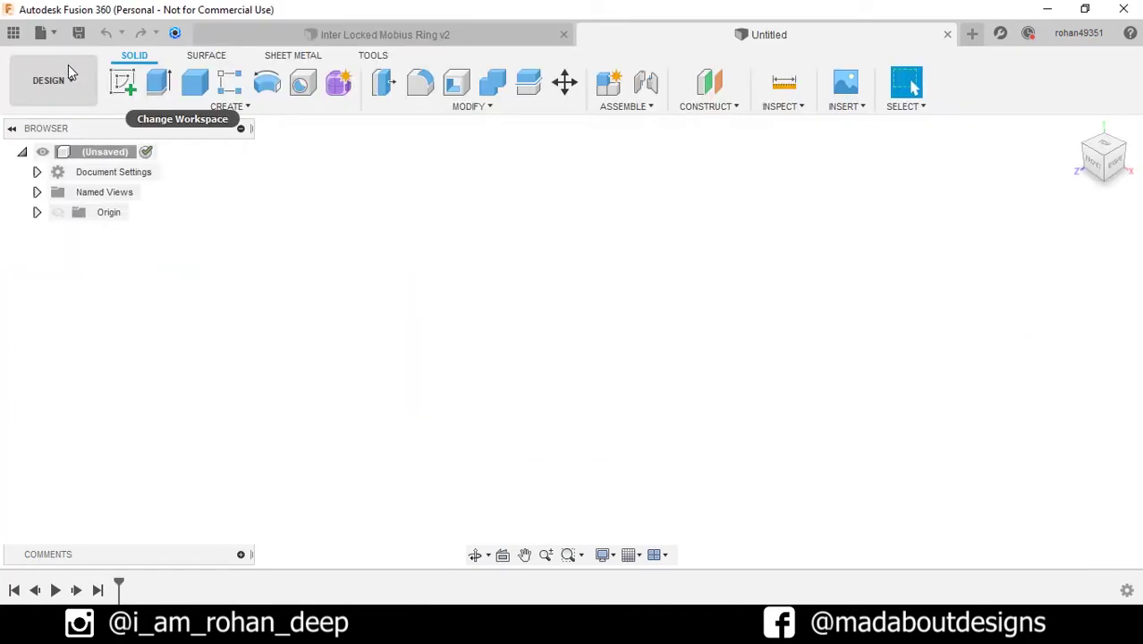
click(37, 172)
Step: On the XZ plane, draw a 180° arc of radius 5 cm centred at the origin, then finish the sketch
click(136, 89)
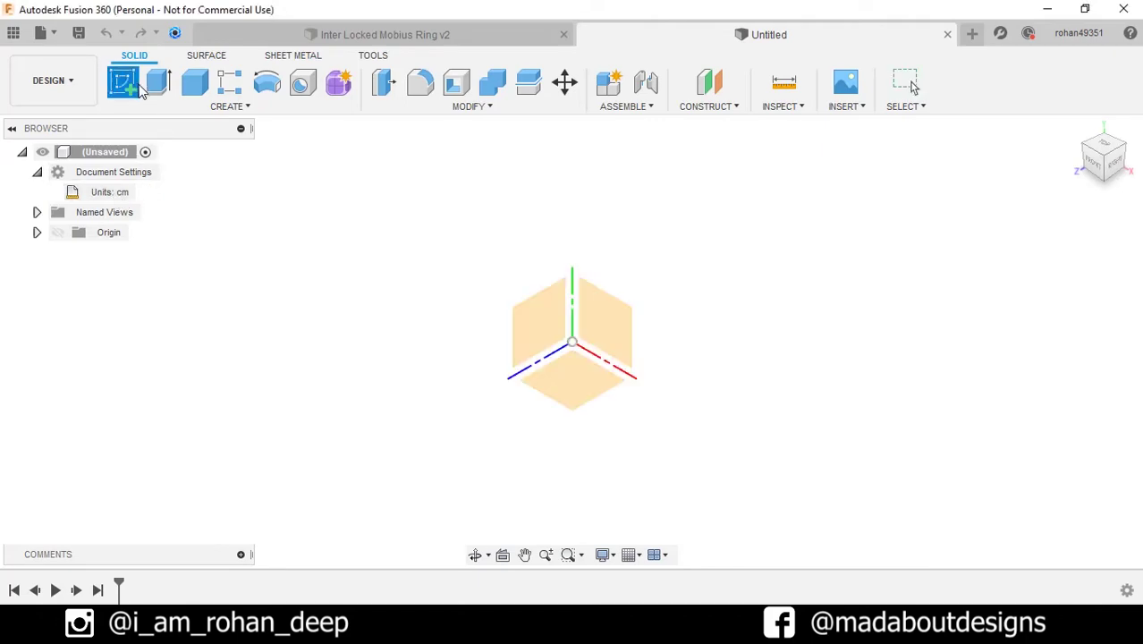
click(560, 365)
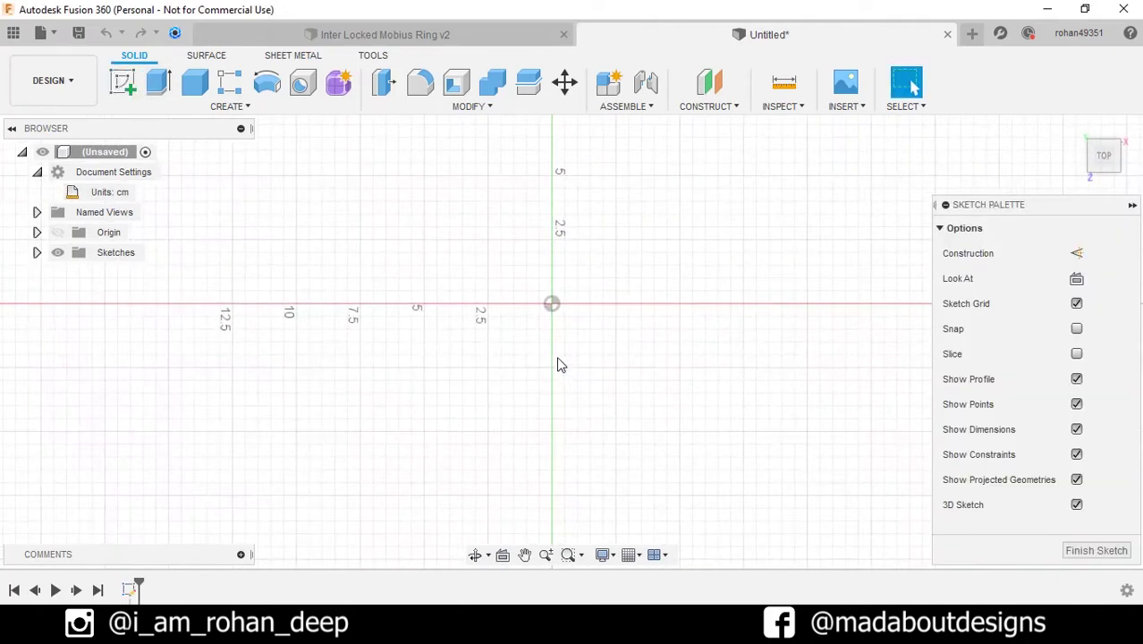
click(222, 107)
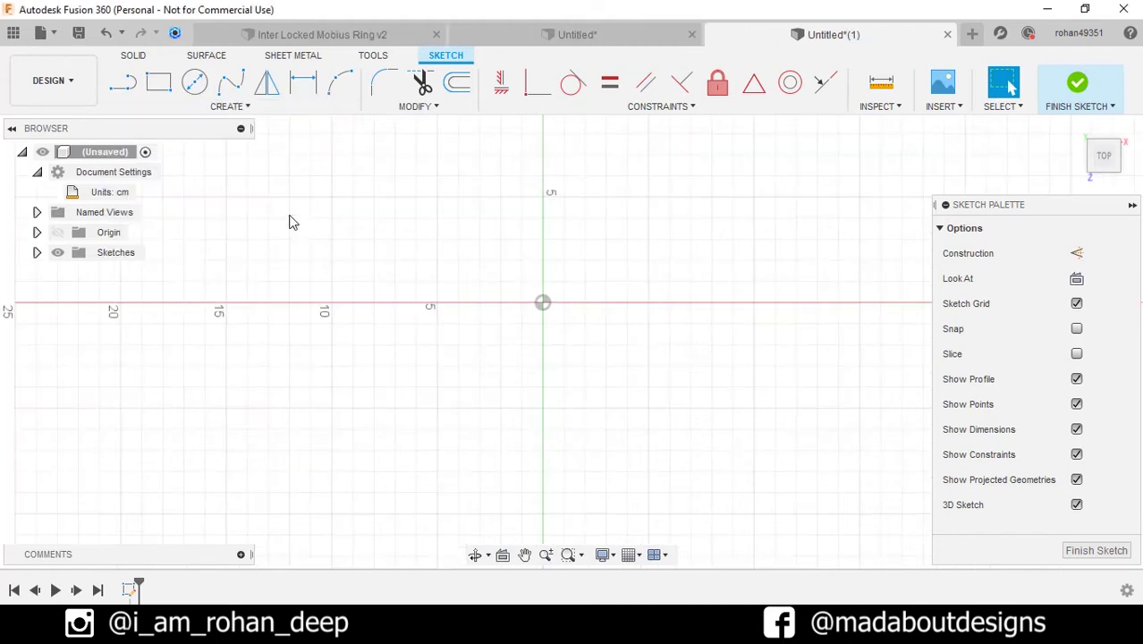
click(544, 304)
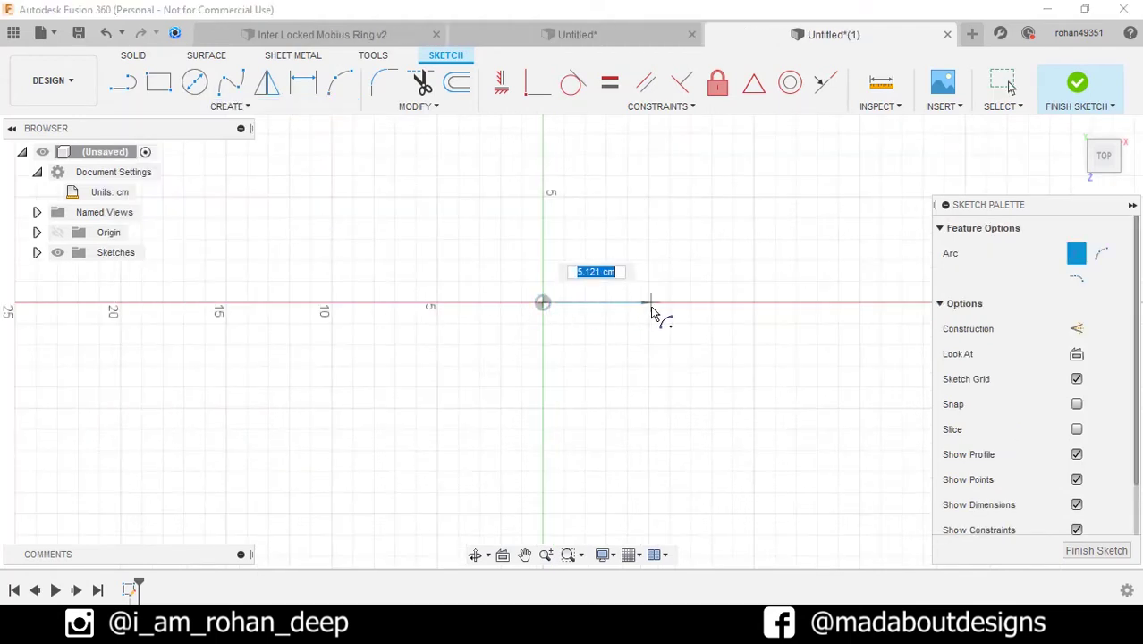
text(5)
key(Return)
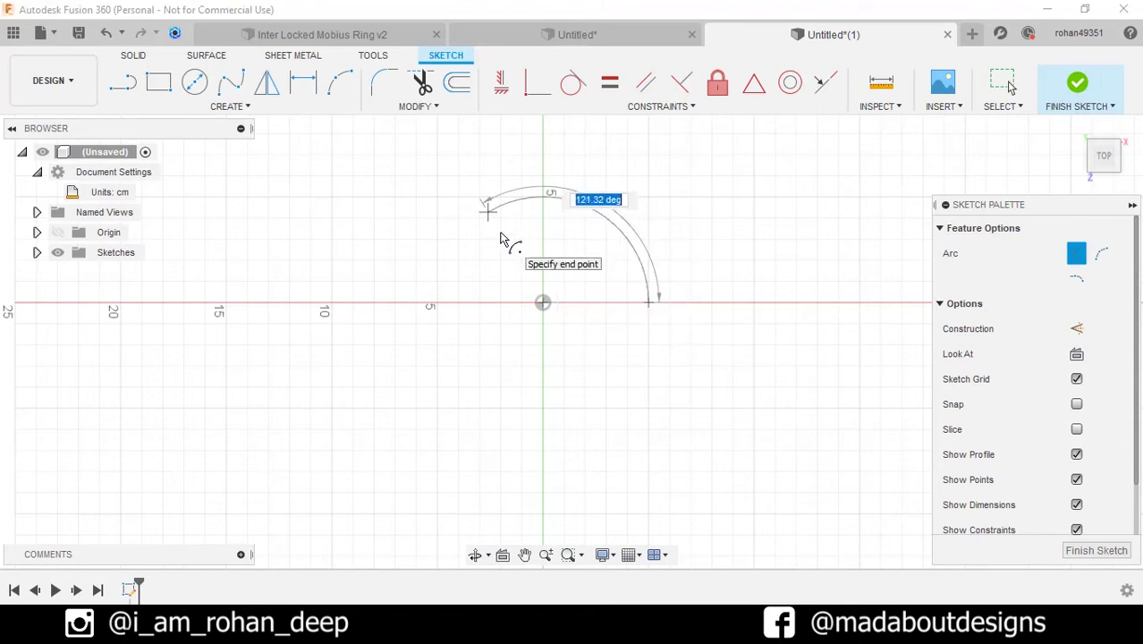
text(180)
key(Return)
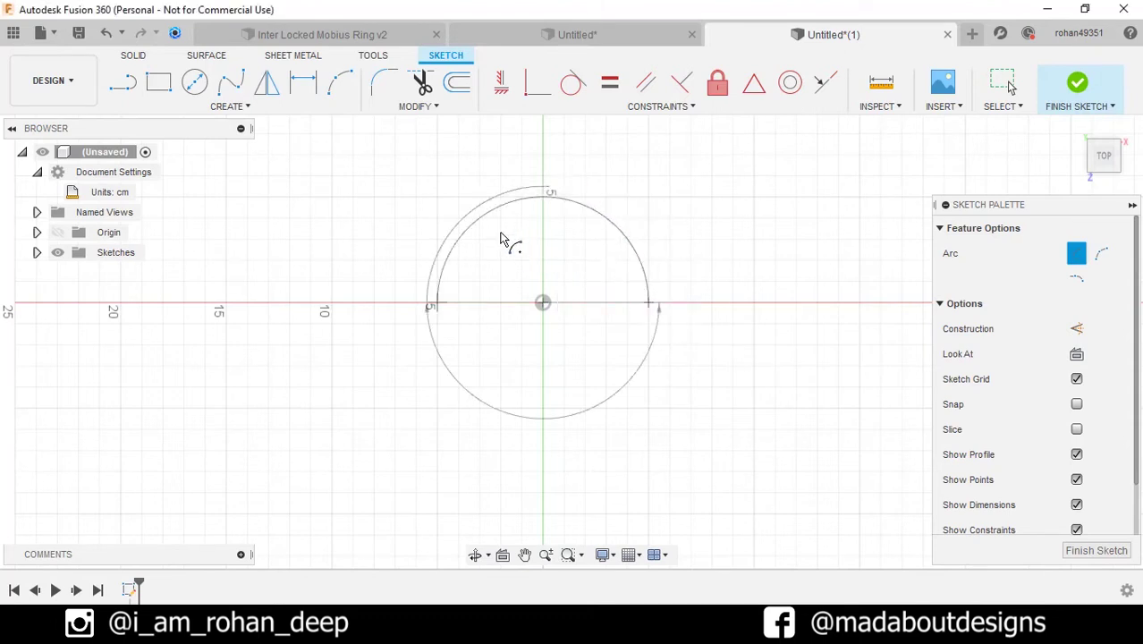
click(1076, 89)
drag(739, 314, 720, 286)
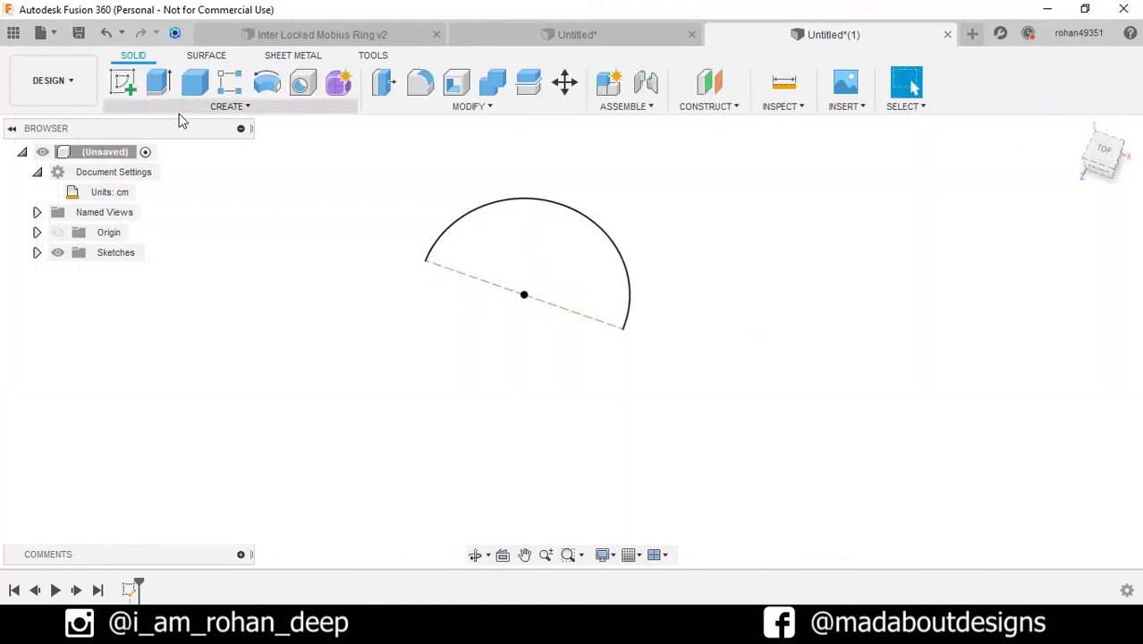
Step: On the front plane, draw two 3 cm vertical lines, one on each side of the origin
click(122, 81)
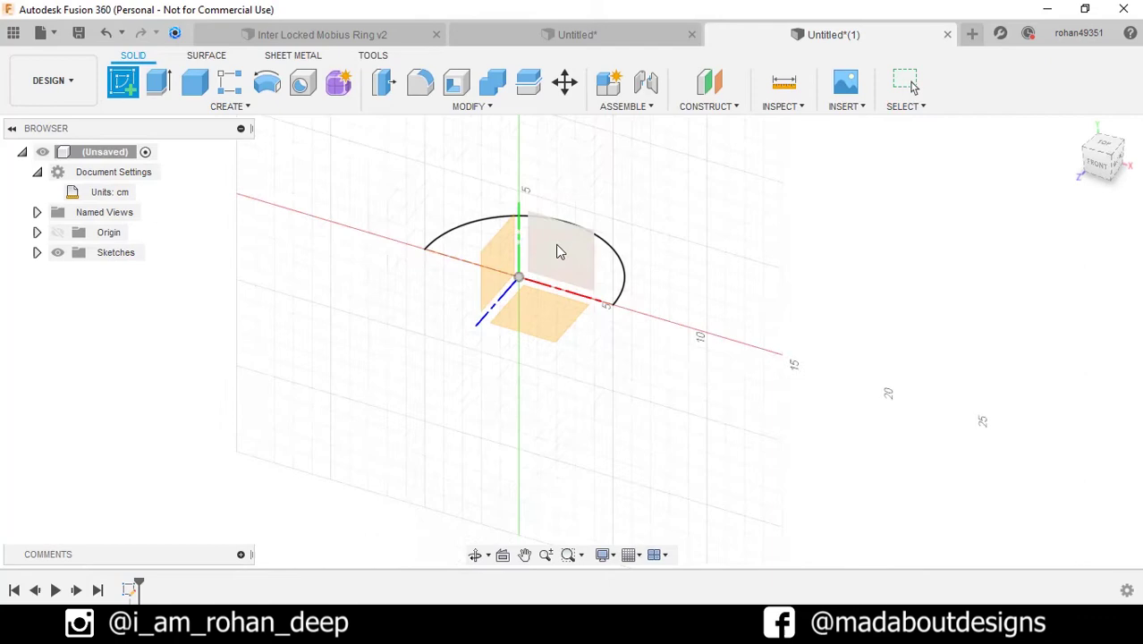
click(563, 252)
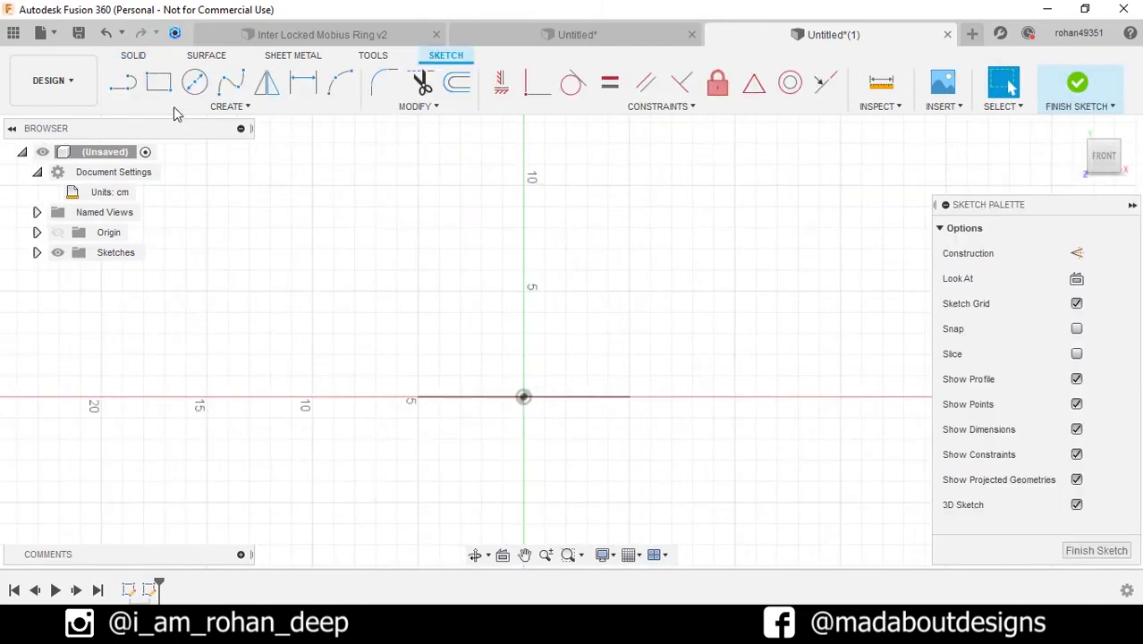
click(128, 88)
click(397, 354)
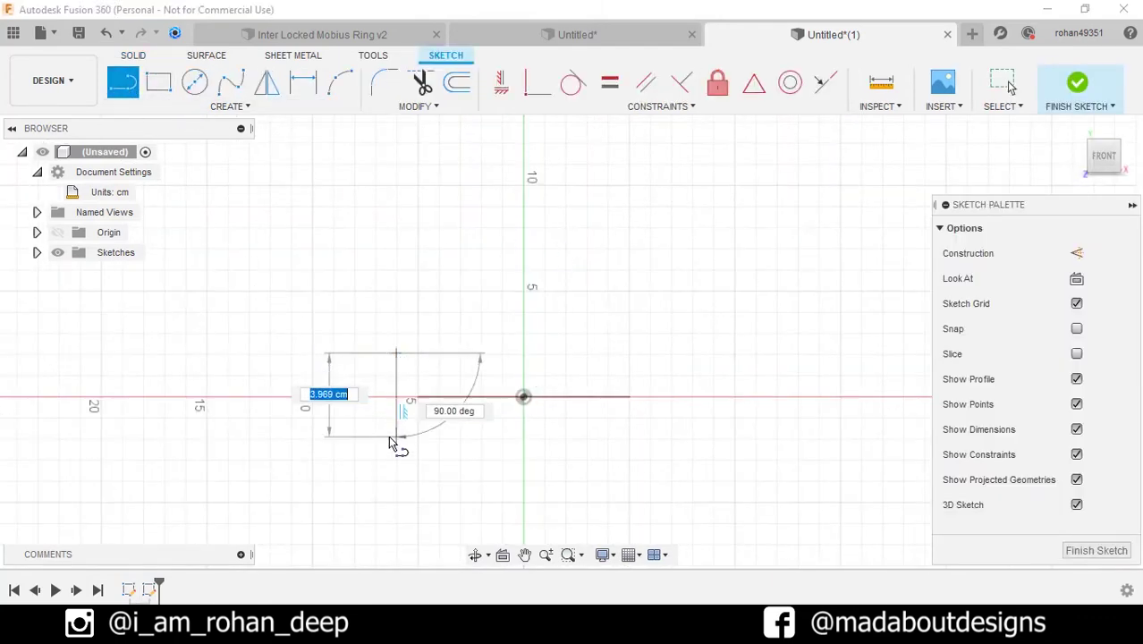
text(3)
key(Return)
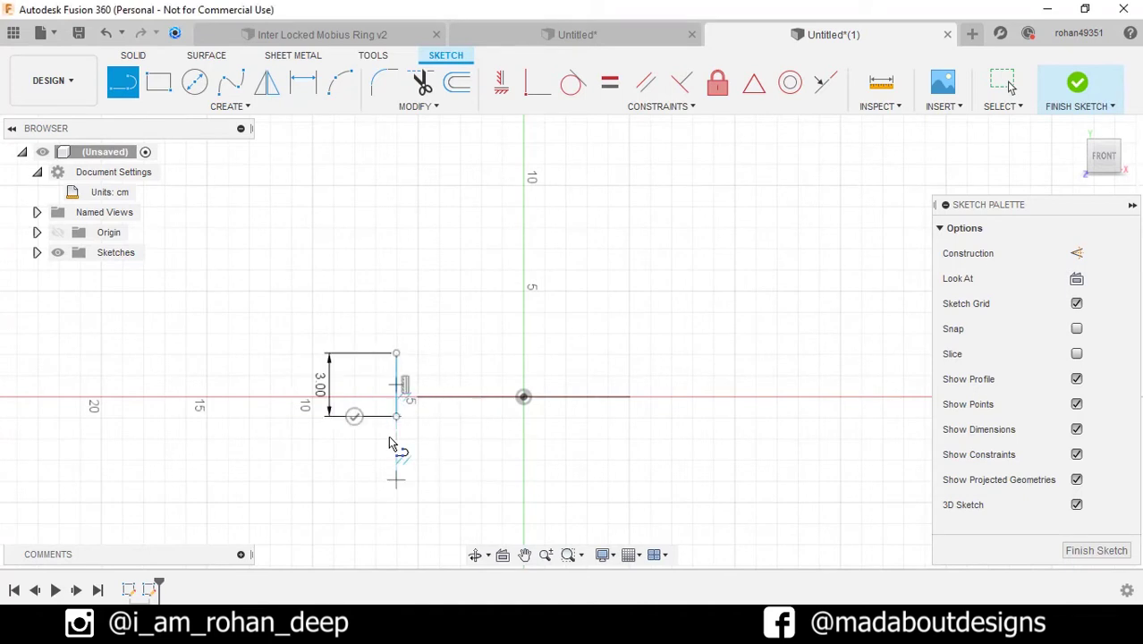
key(Escape)
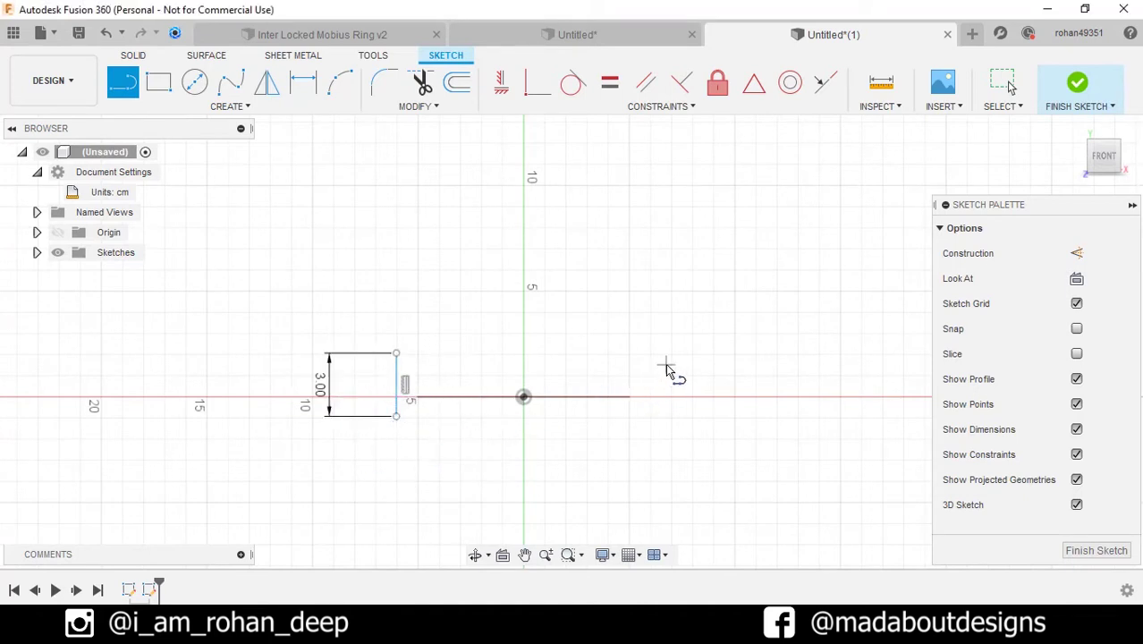
click(669, 369)
key(Tab)
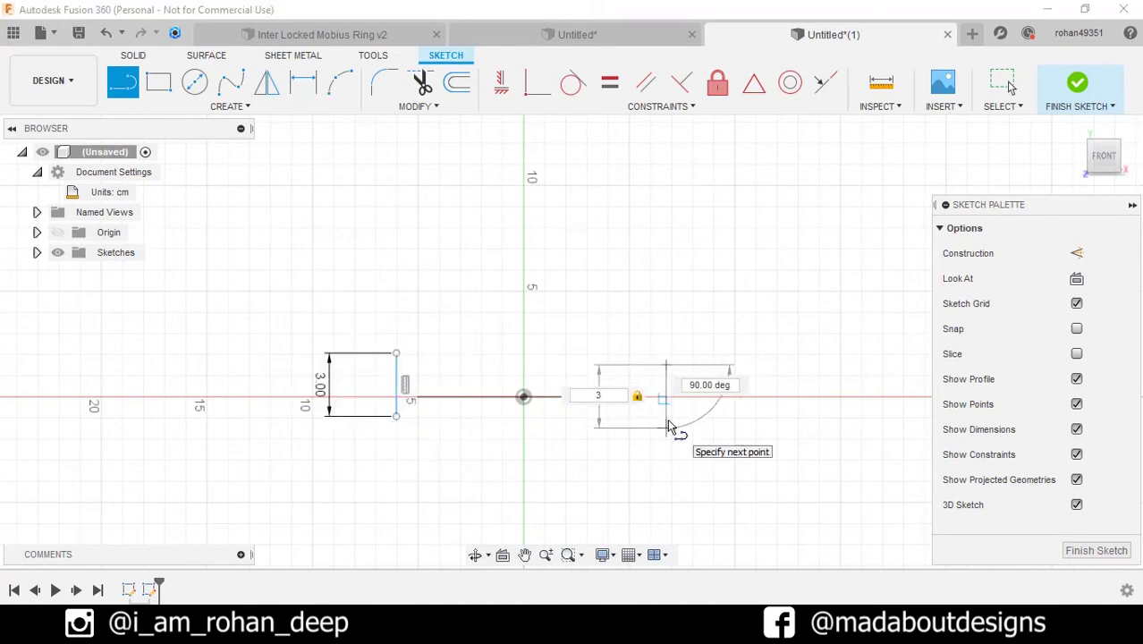
key(Return)
key(Escape)
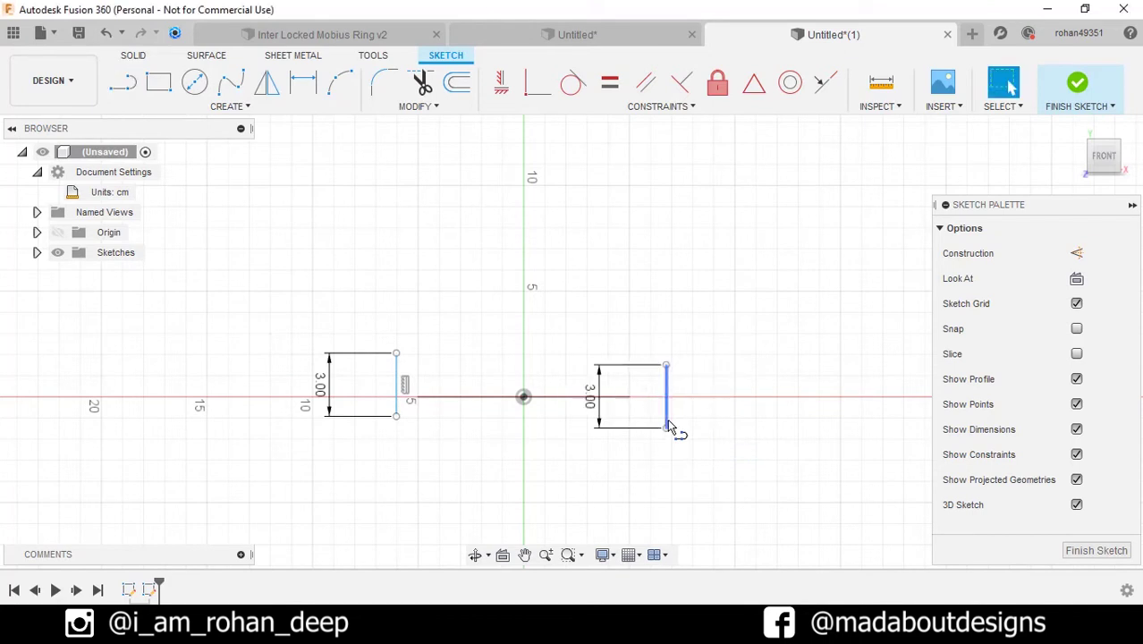
Step: Constrain each line's midpoint to the matching end of the semicircle
click(752, 94)
scroll(389, 401, up, 2)
click(400, 386)
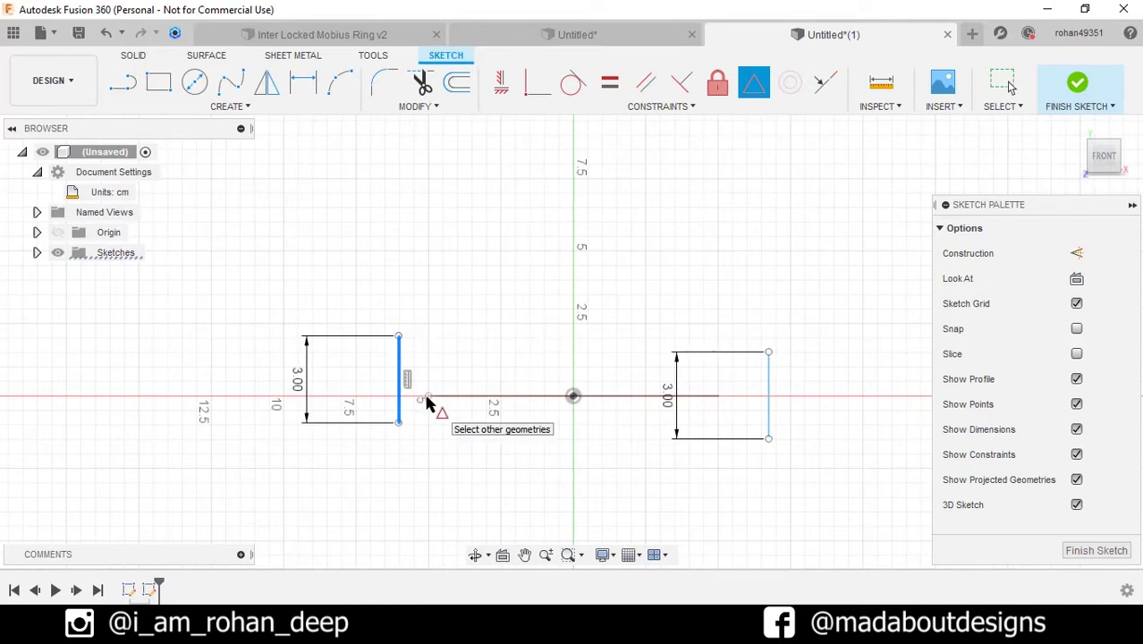
click(427, 401)
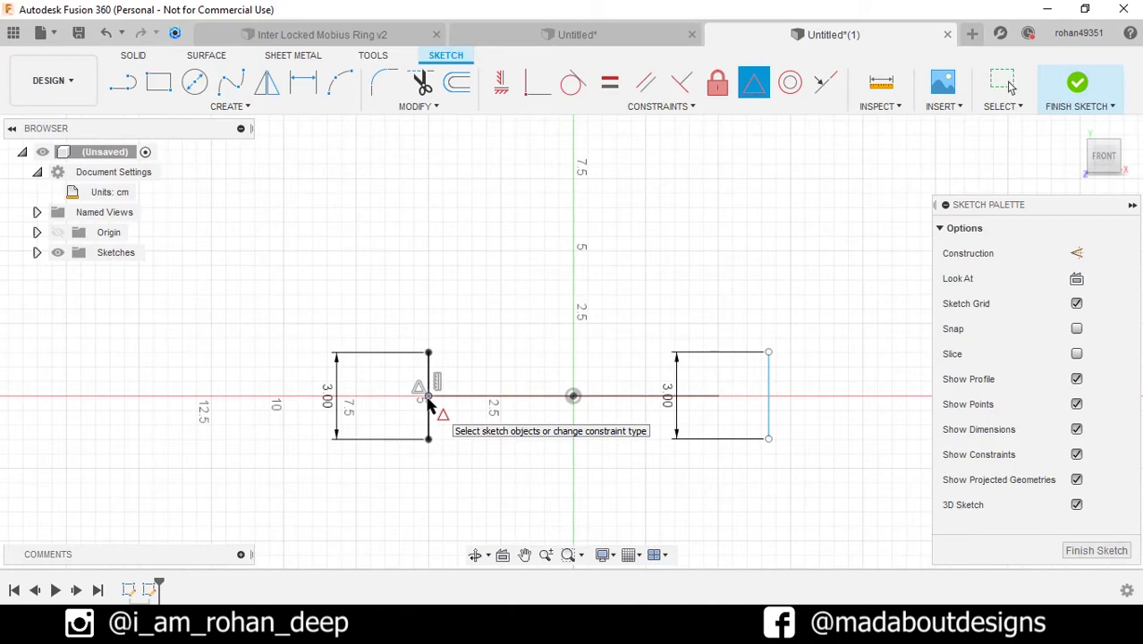
click(767, 407)
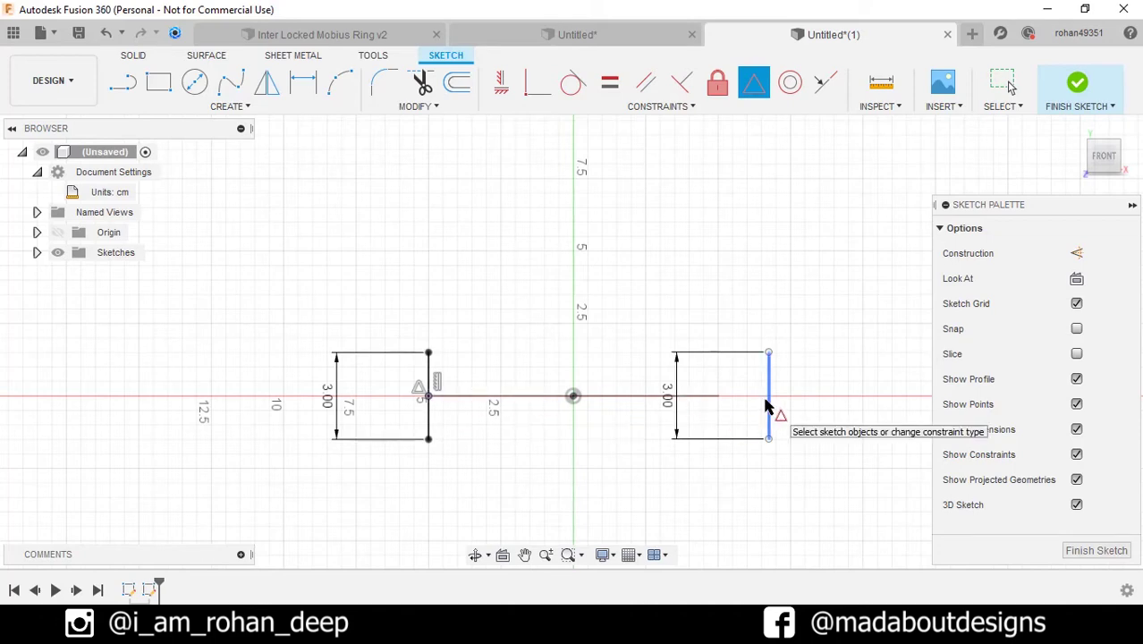
click(718, 396)
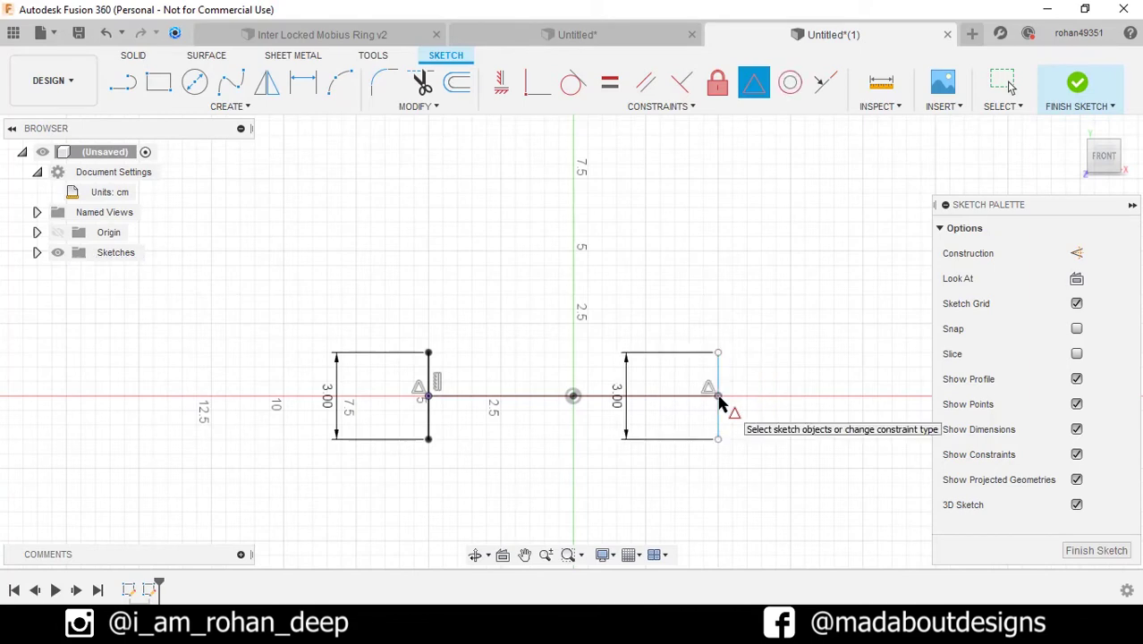
Step: Add a 180° half-circle arc of radius 1.125 cm centred on the right line's midpoint
click(243, 107)
mouse_move(131, 181)
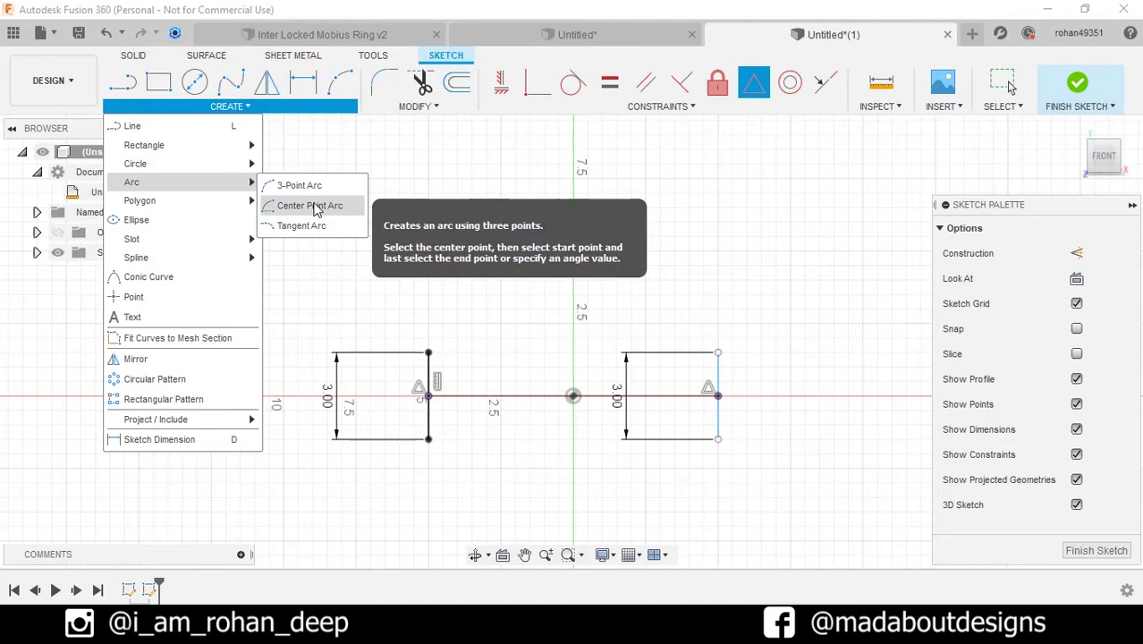
click(309, 205)
scroll(823, 424, up, 2)
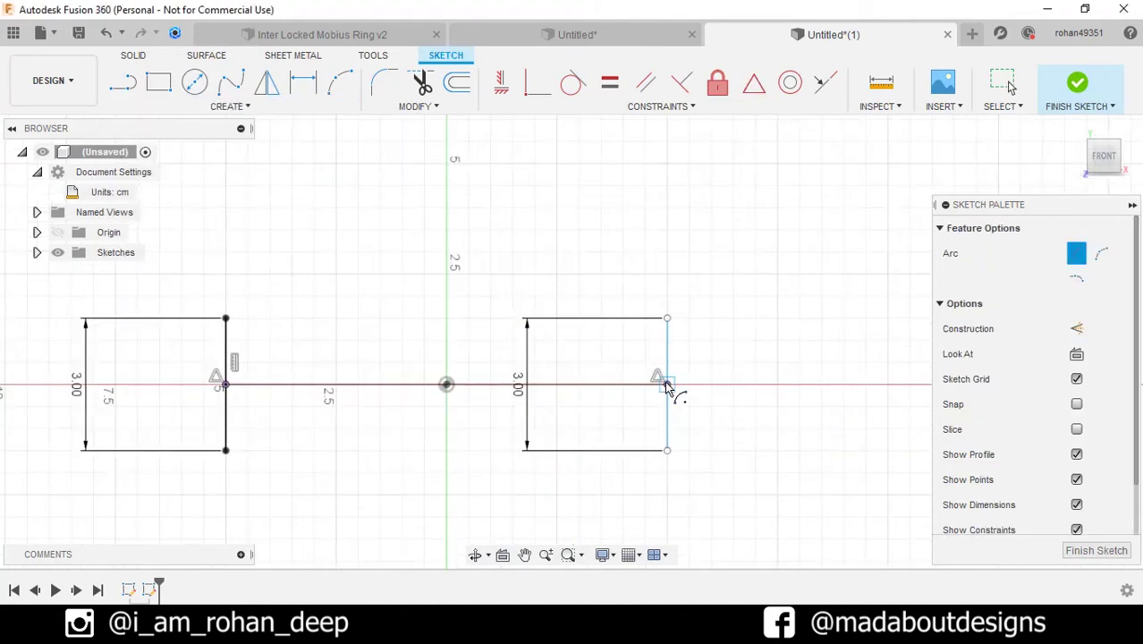
click(666, 385)
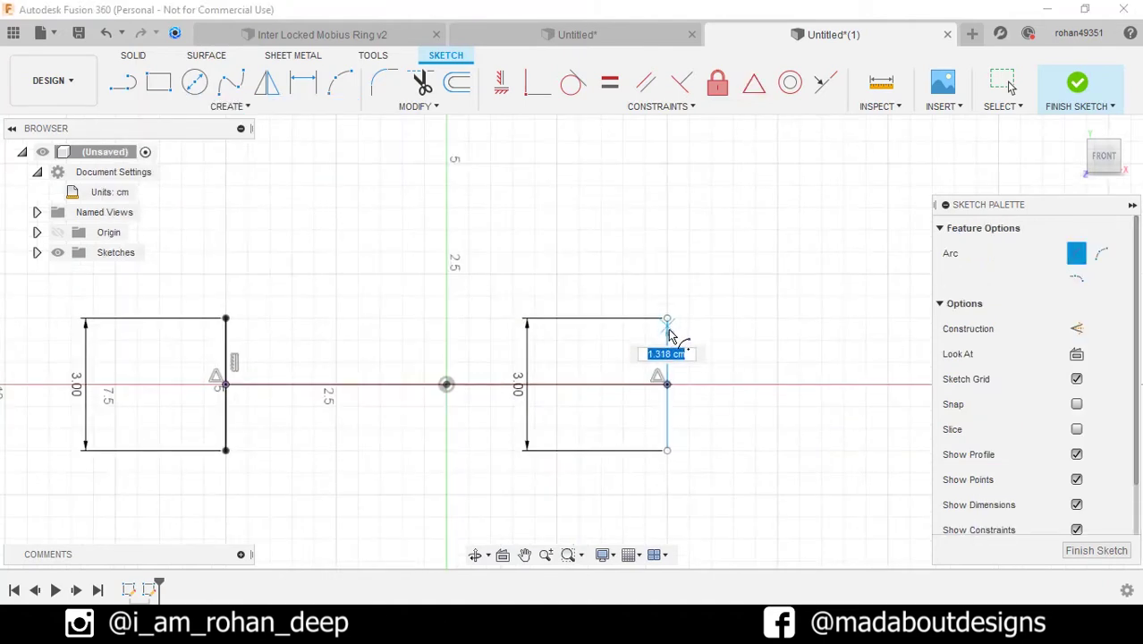
text(1.125)
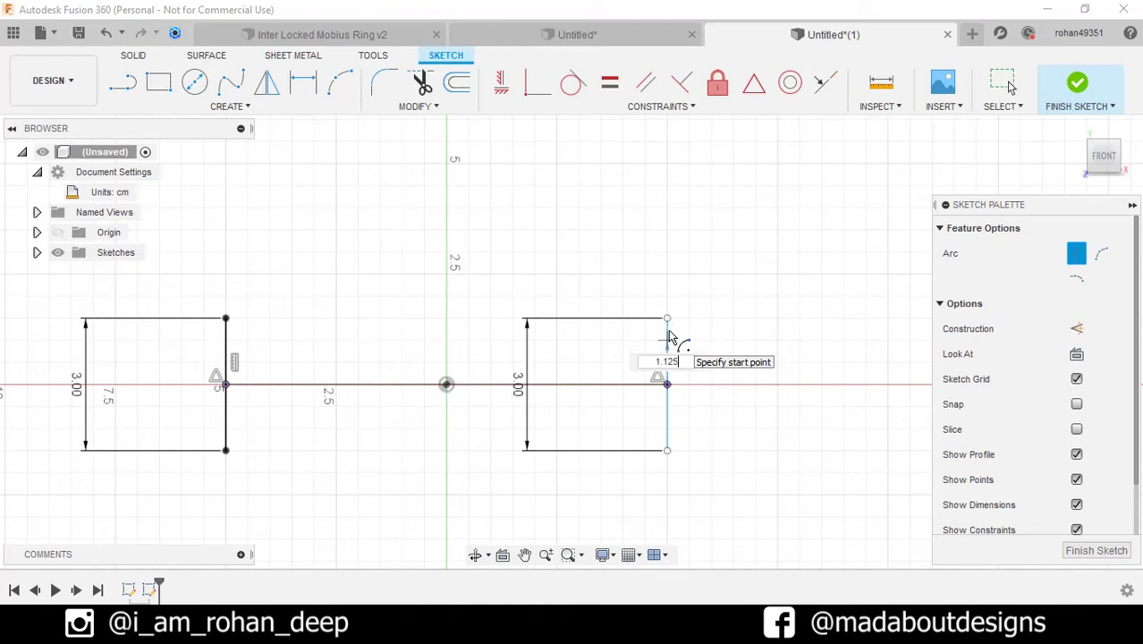
key(Return)
click(670, 336)
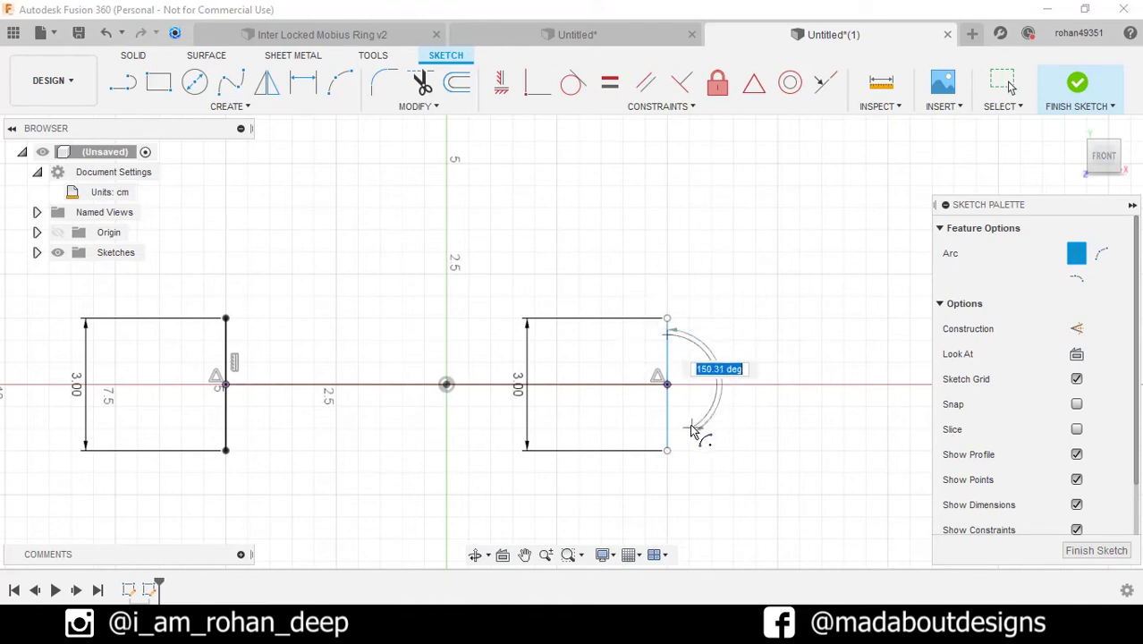
text(180)
key(Tab)
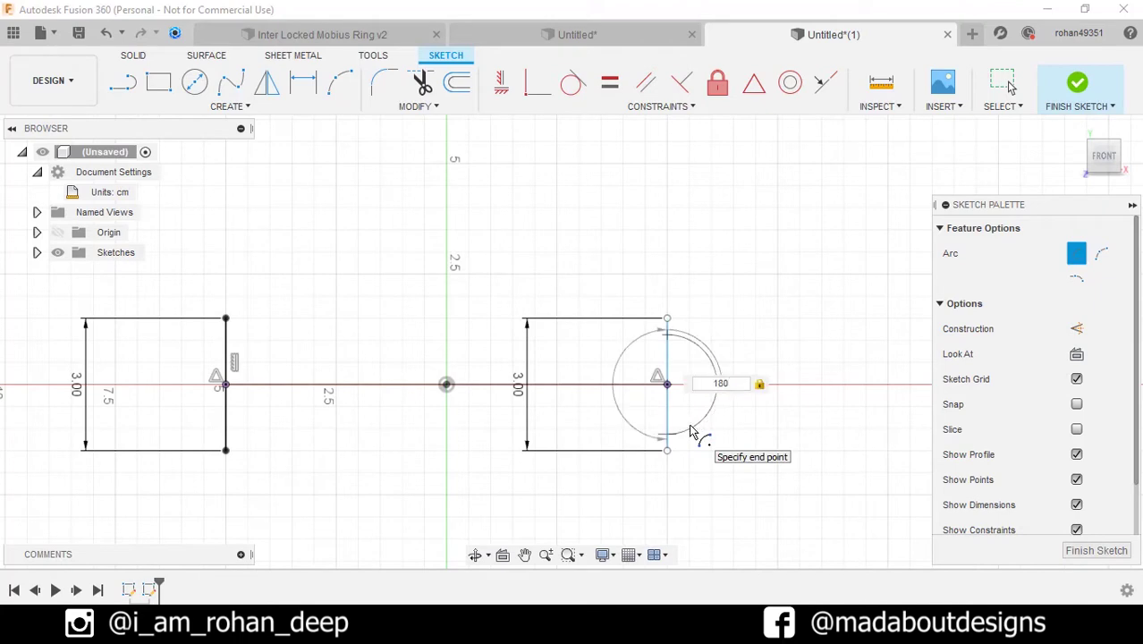
key(Return)
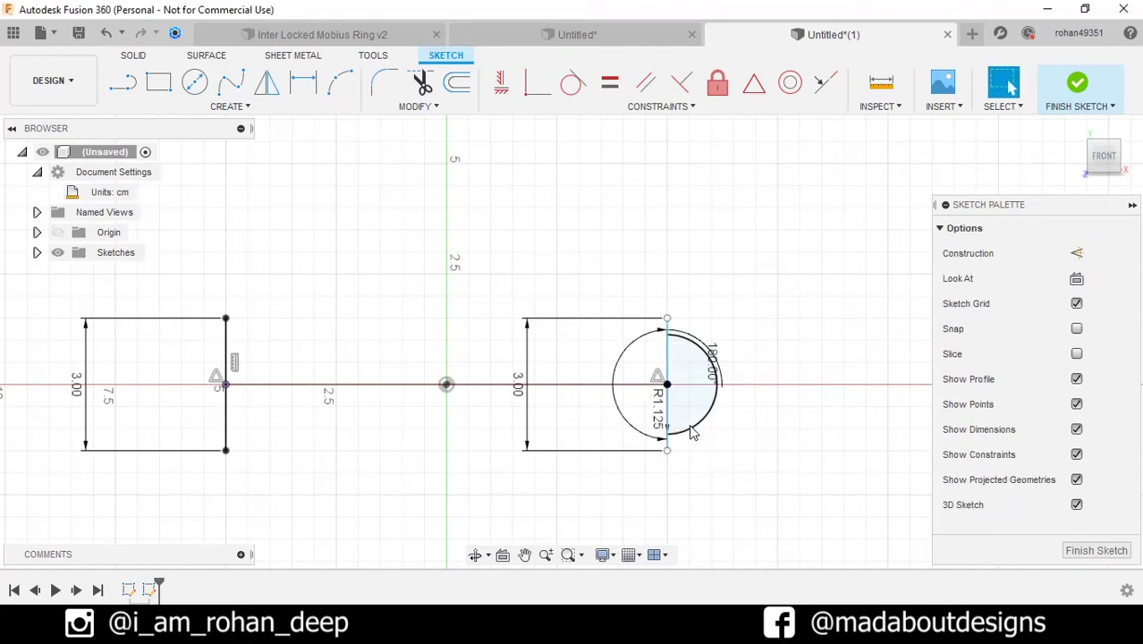
scroll(779, 358, down, 3)
Step: Sweep the 3 cm vertical line along the 5 cm arc with a -90° twist angle
click(1077, 82)
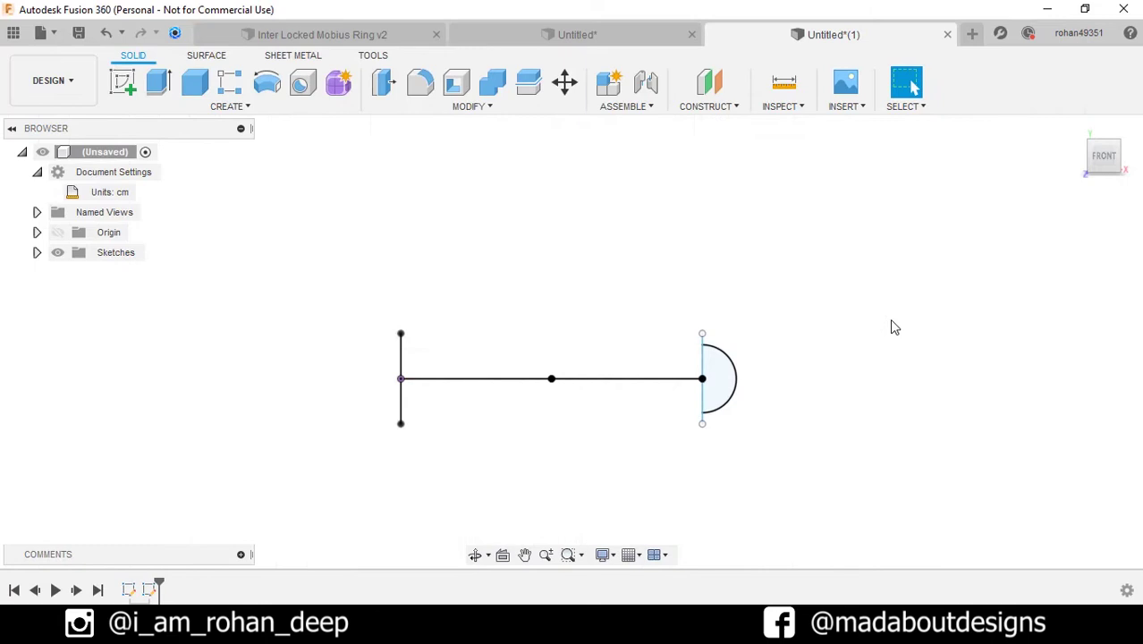
shift+middle_drag(835, 356, 774, 410)
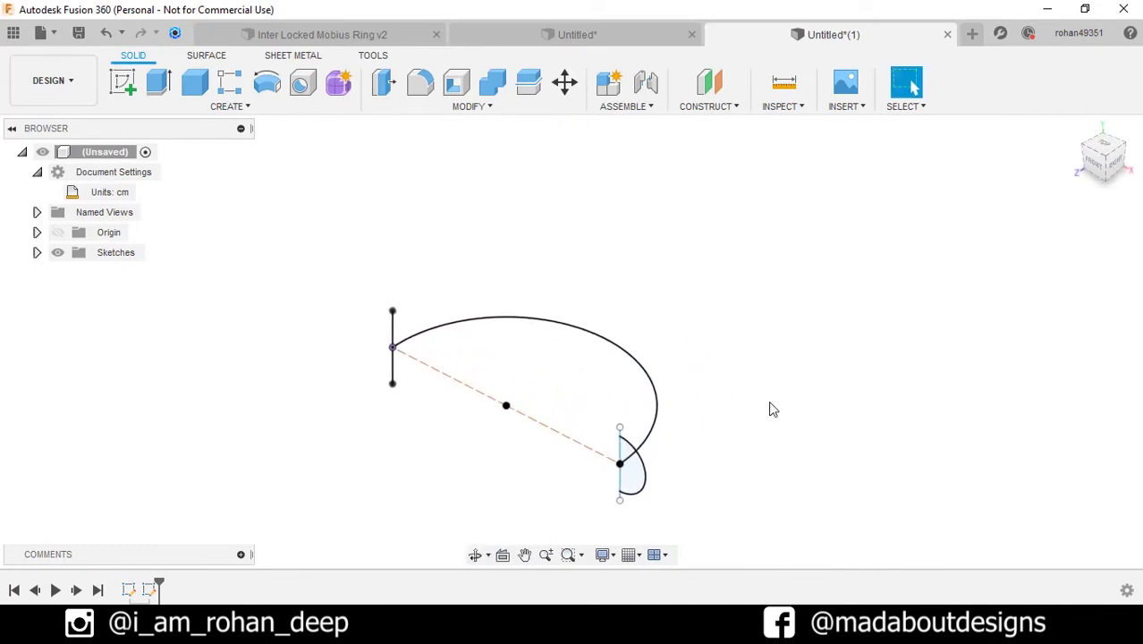
click(206, 57)
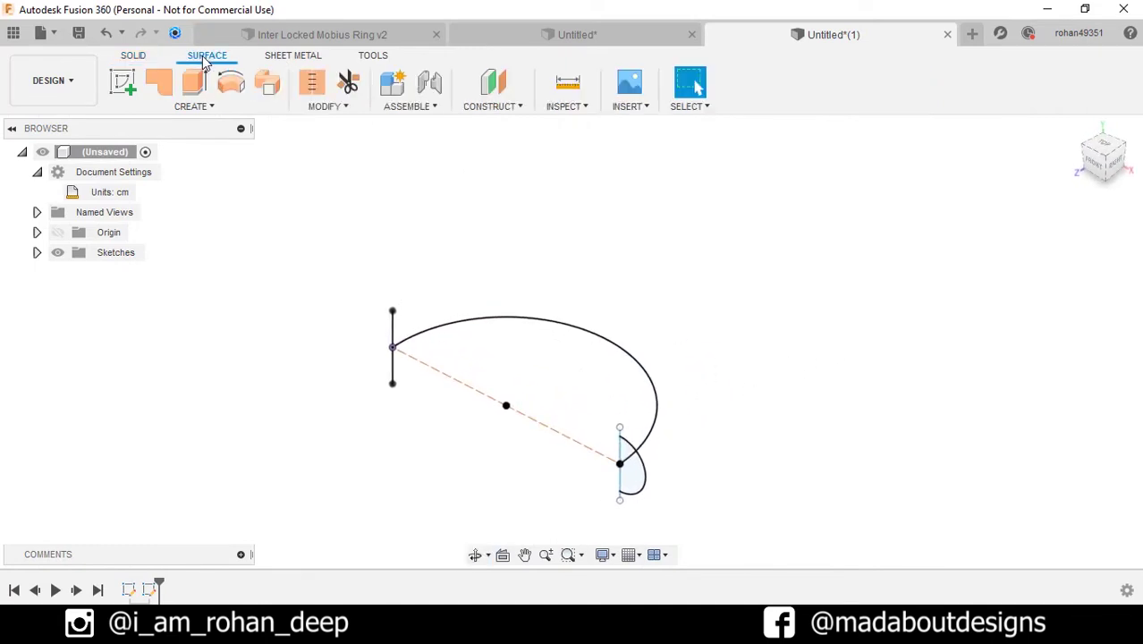
click(196, 106)
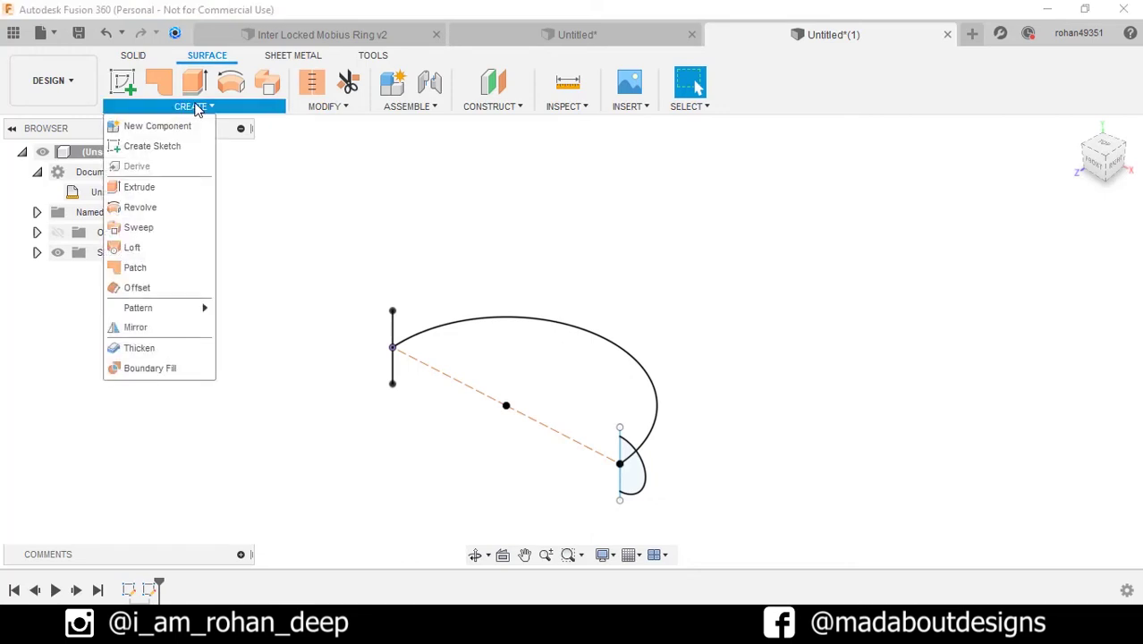
click(183, 227)
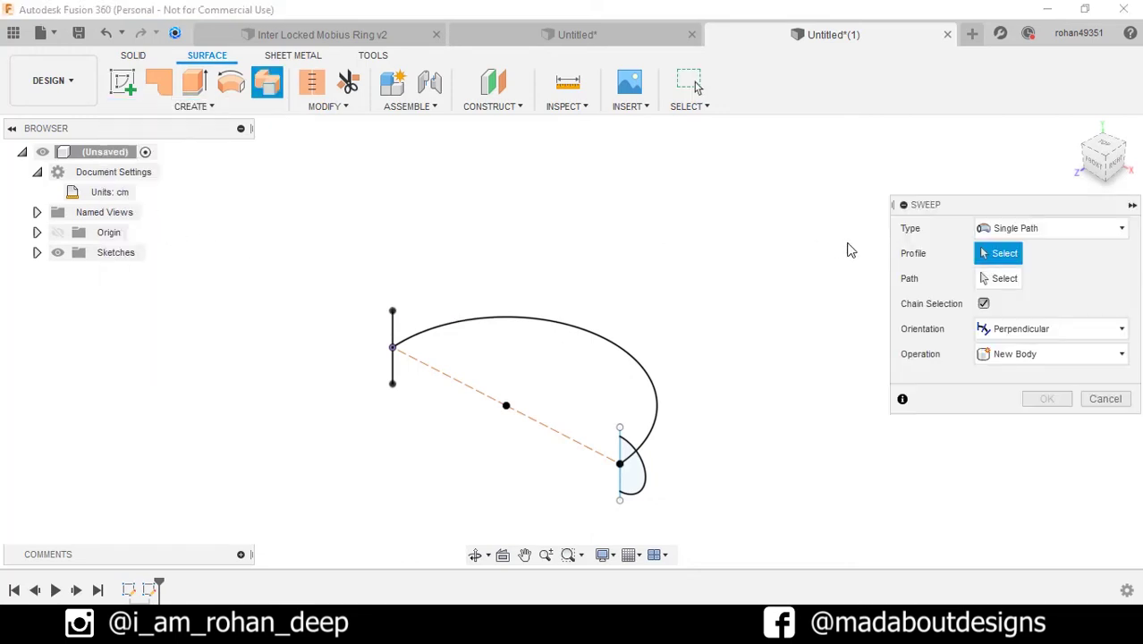
click(393, 325)
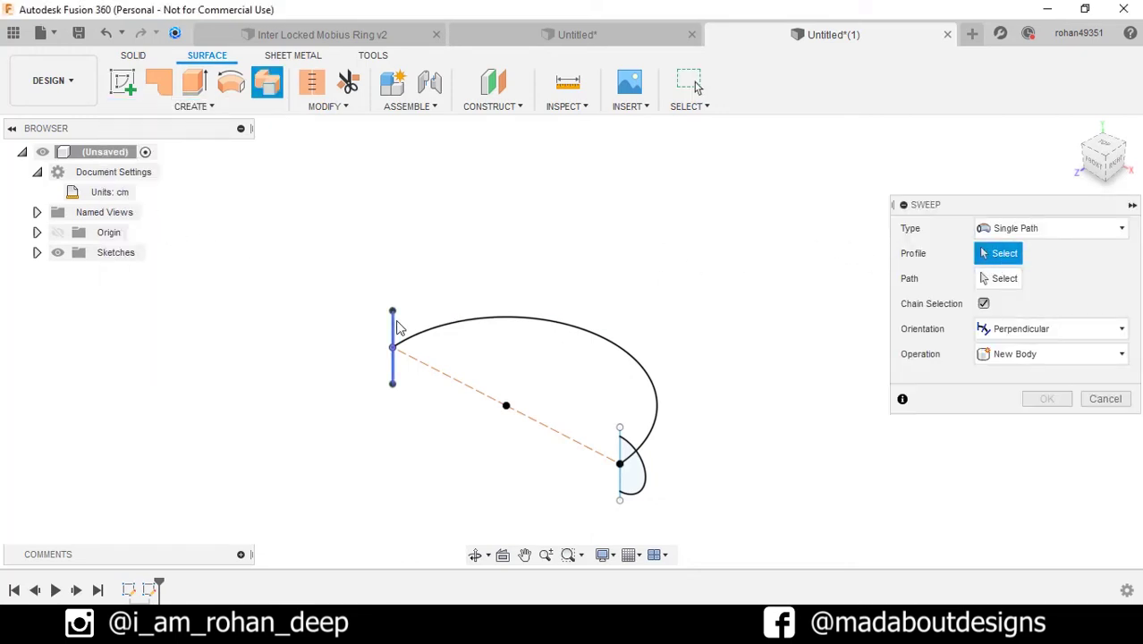
click(996, 280)
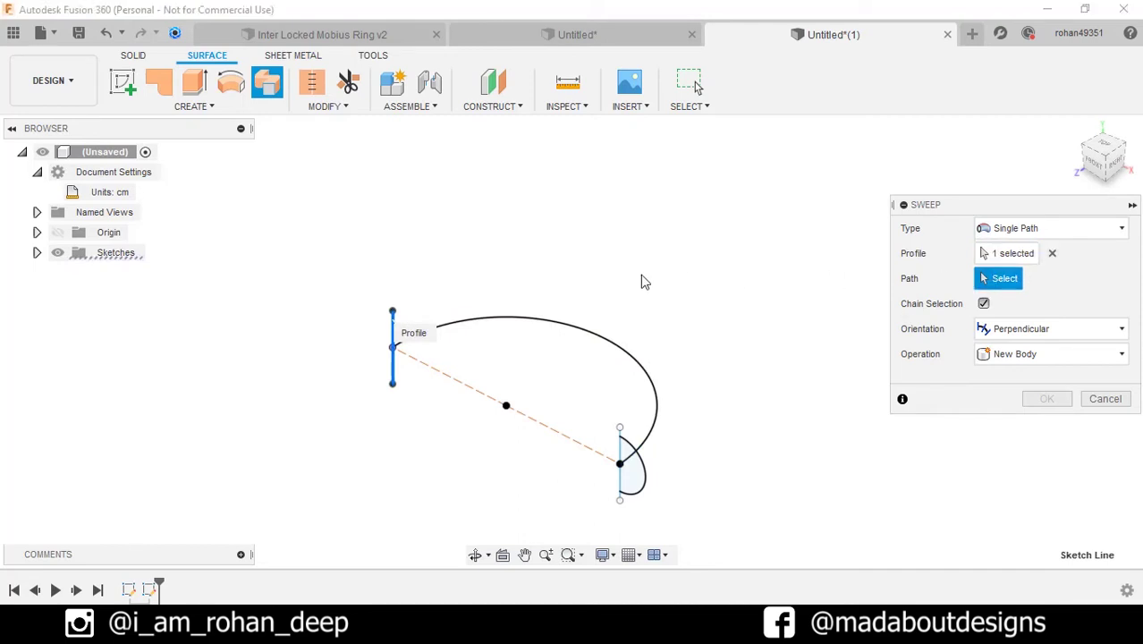
click(590, 337)
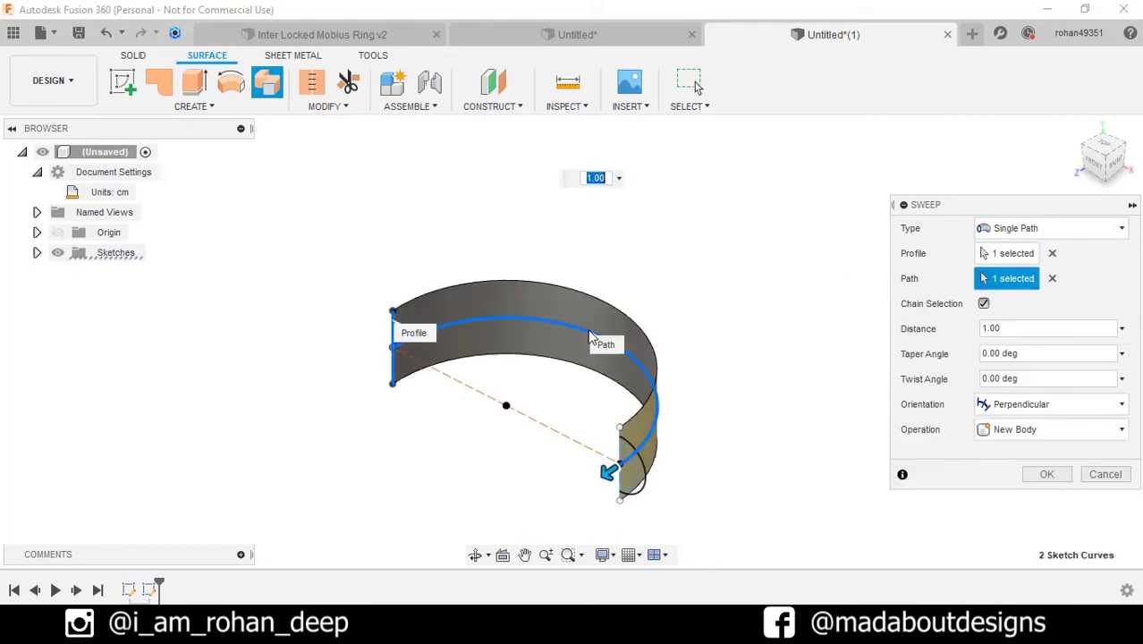
shift+middle_drag(691, 318, 715, 314)
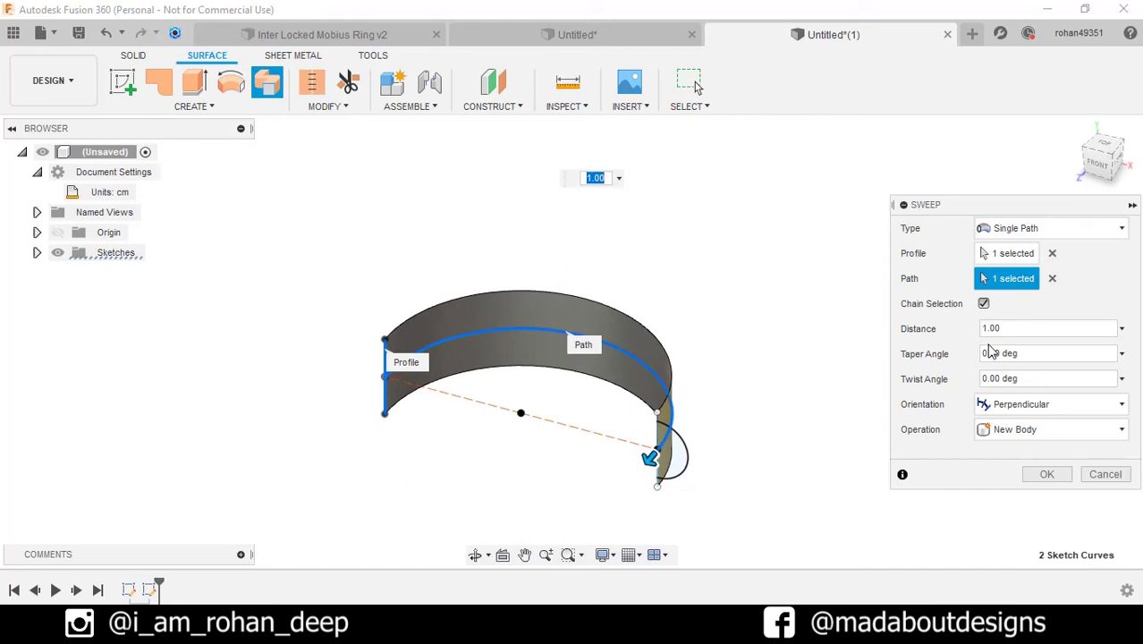
click(1029, 379)
text(-90)
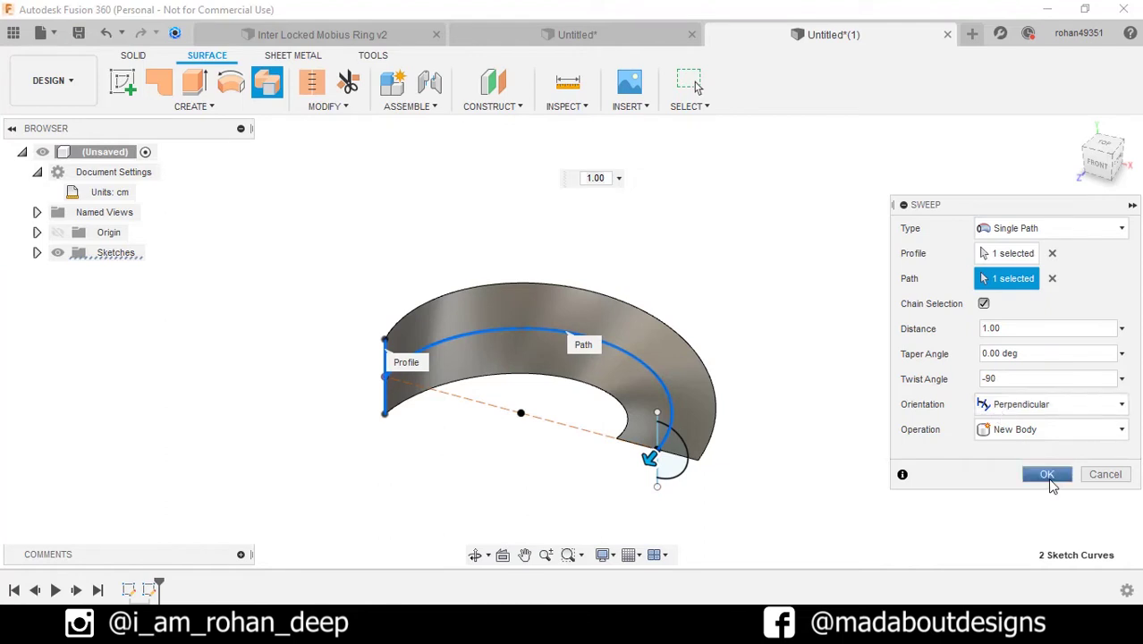
click(1053, 484)
mouse_move(888, 426)
shift+middle_down()
mouse_move(868, 379)
mouse_move(887, 433)
shift+middle_up()
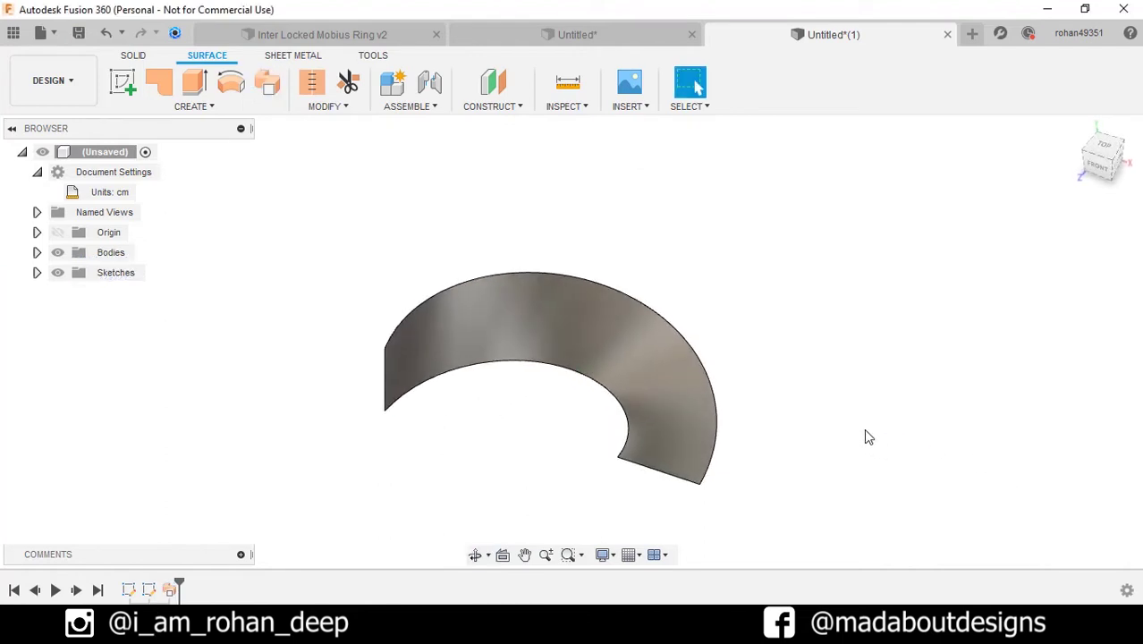
Step: Thicken the swept surface by 0.5 cm in the Symmetric direction
click(191, 106)
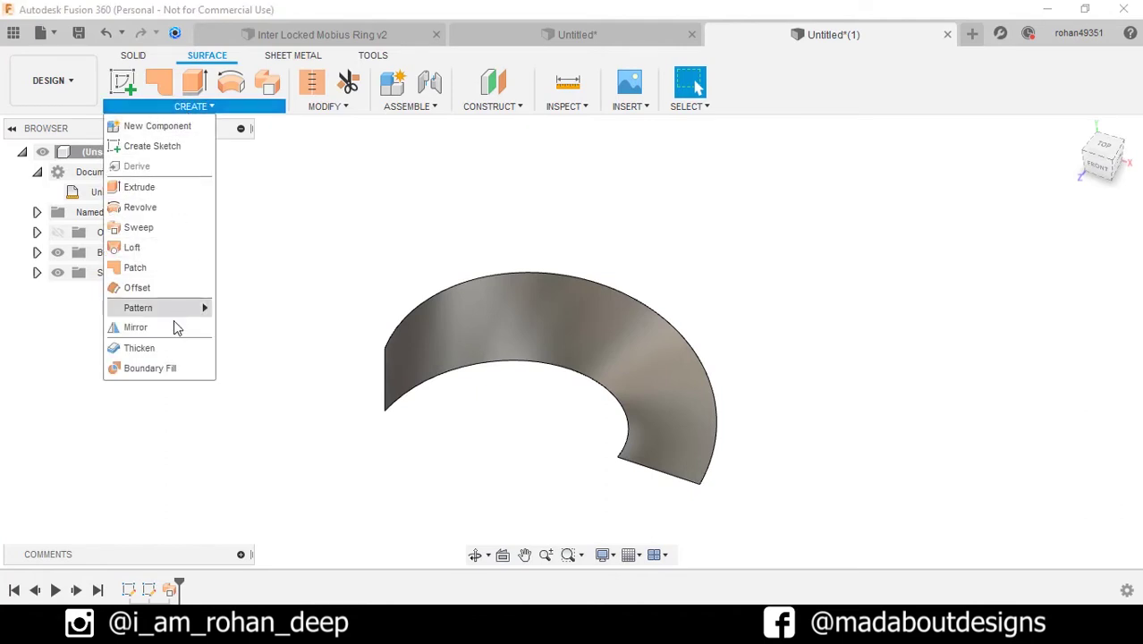
click(173, 347)
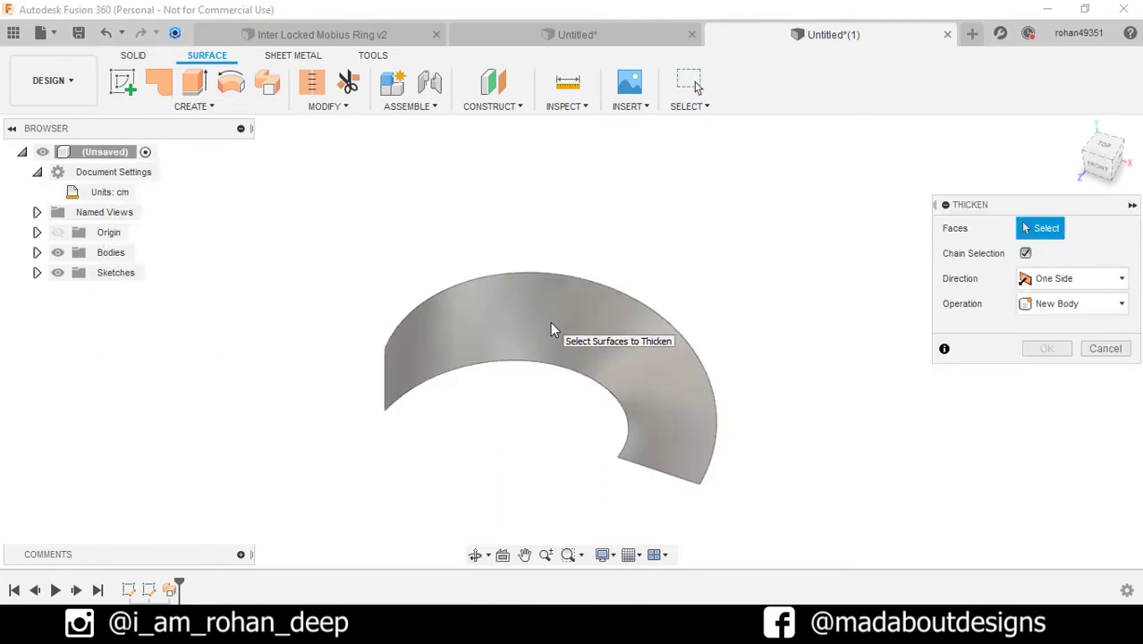
click(530, 376)
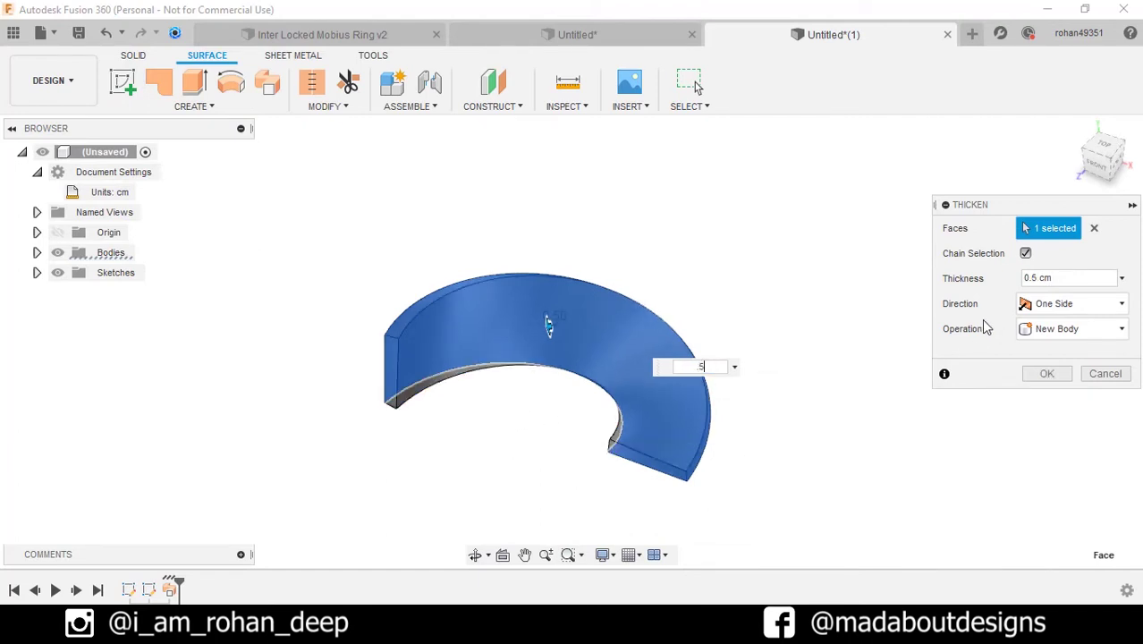
click(1038, 306)
click(1060, 343)
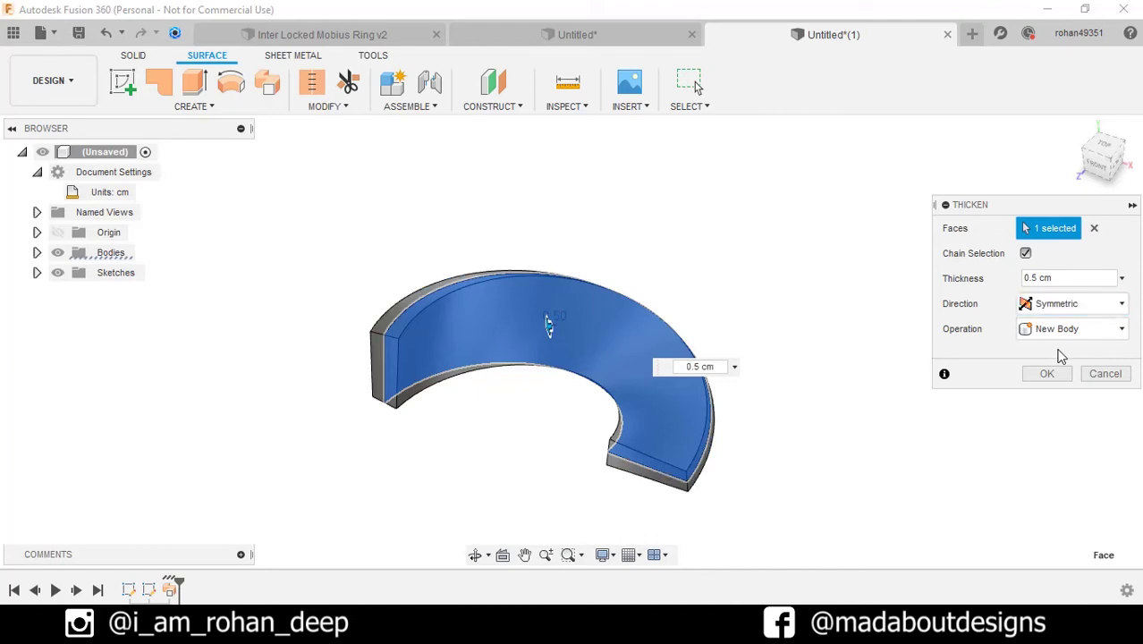
click(1046, 374)
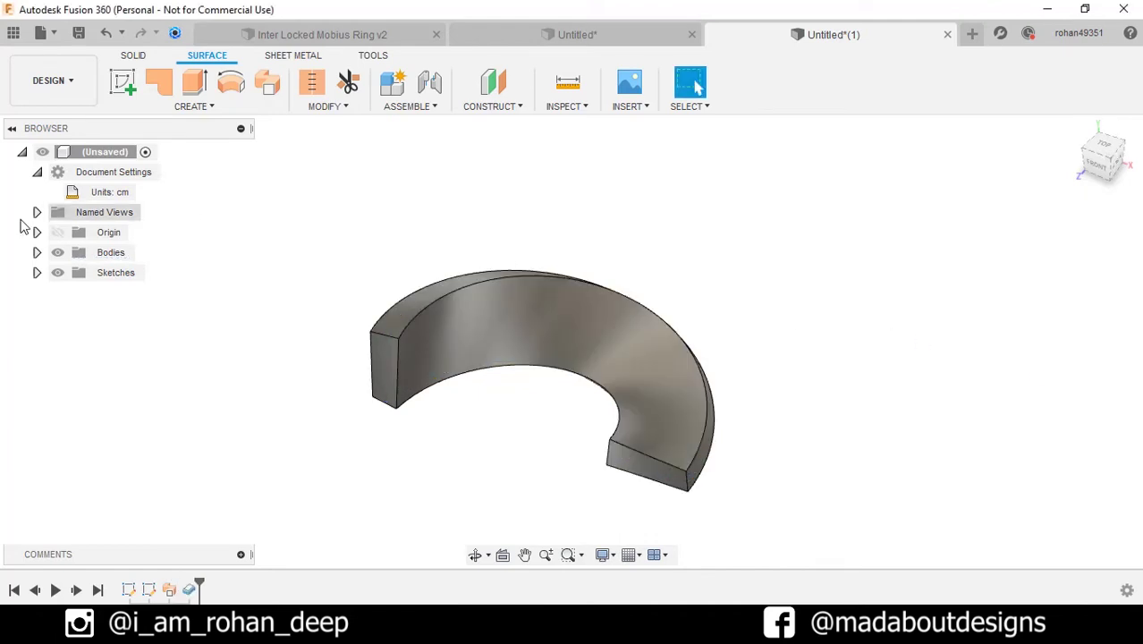
Step: Revolve Sketch2's half-circle a full turn about its line as a new body, then hide Sketch2
click(38, 274)
click(72, 313)
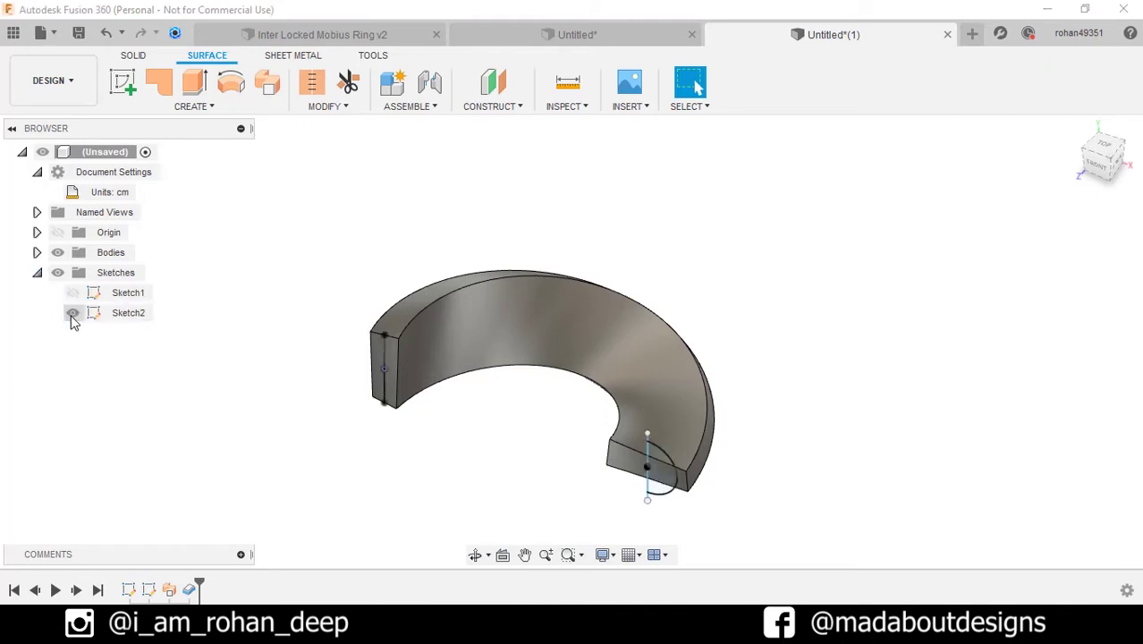
click(134, 55)
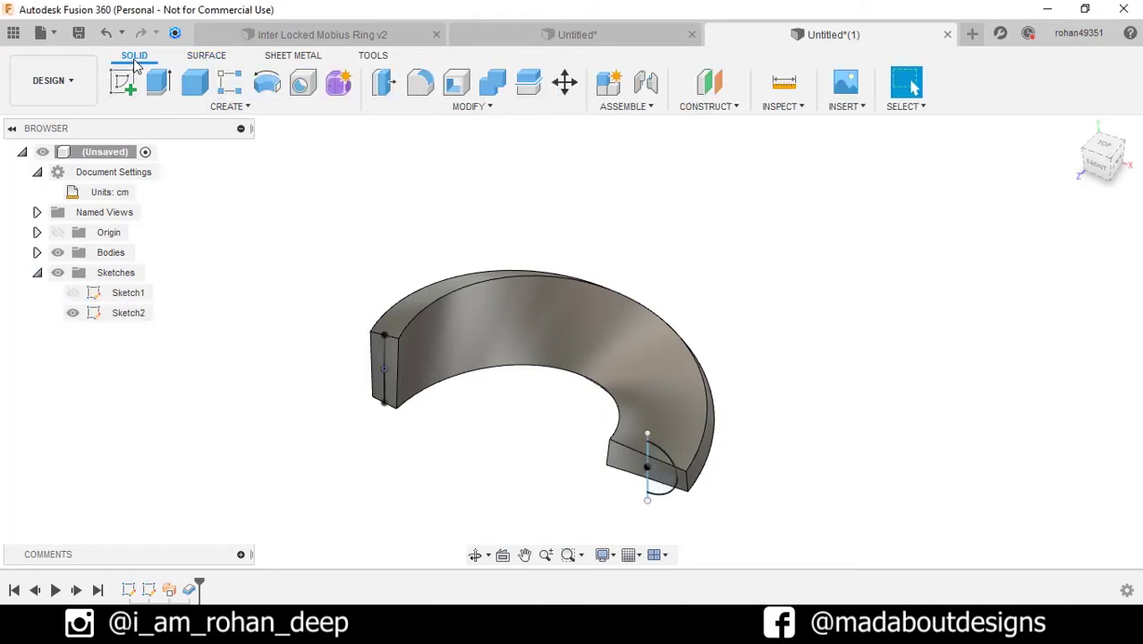
click(187, 106)
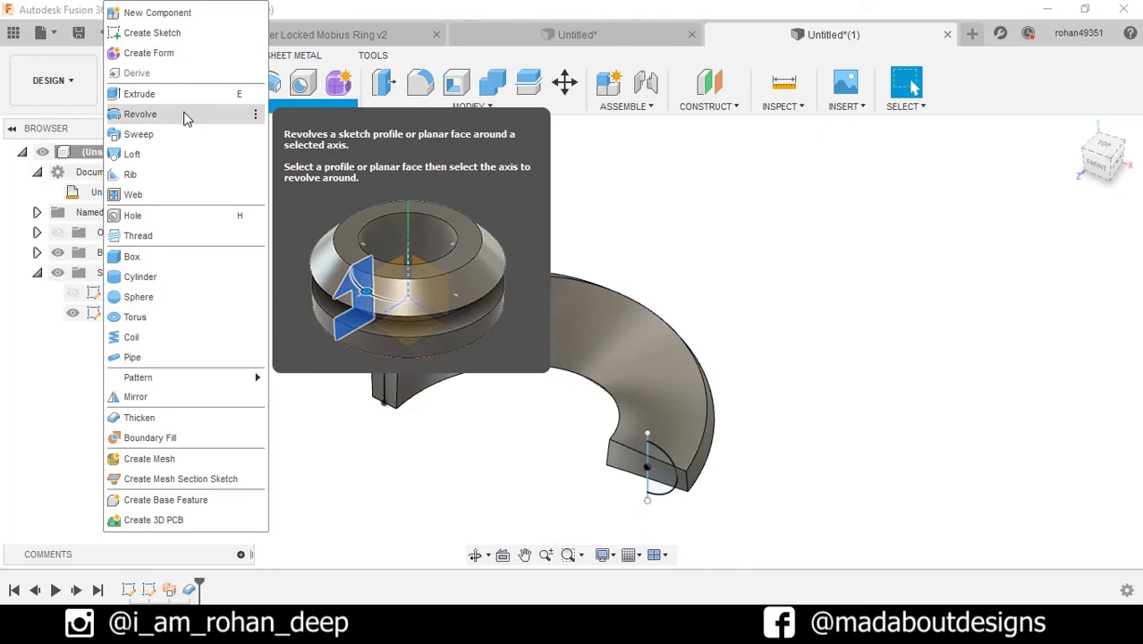
click(186, 113)
scroll(650, 481, up, 3)
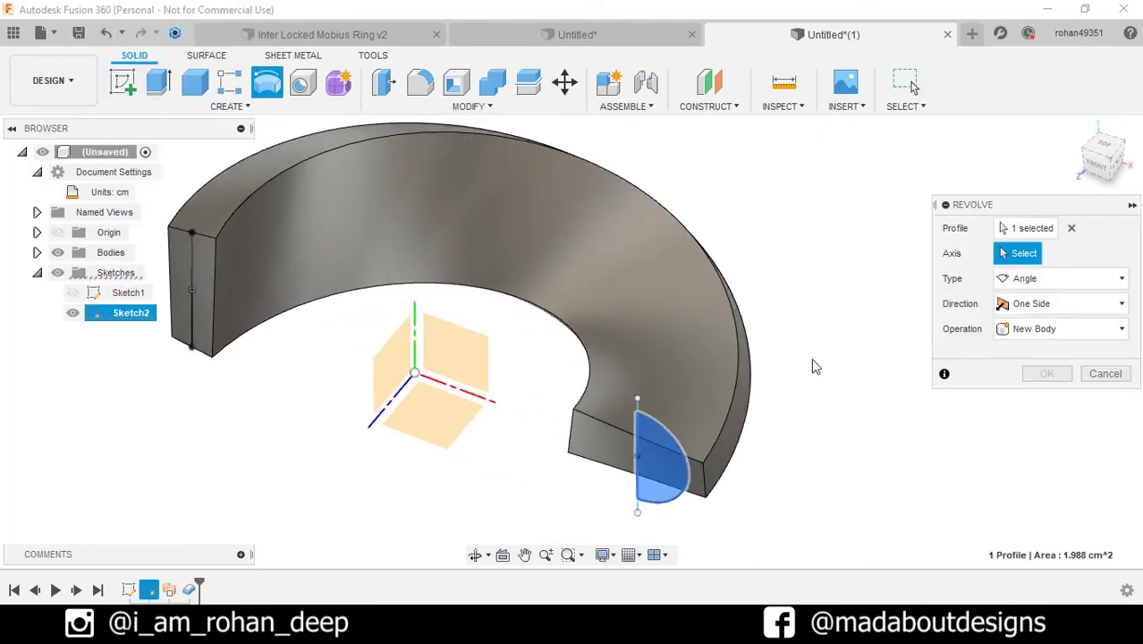
click(639, 410)
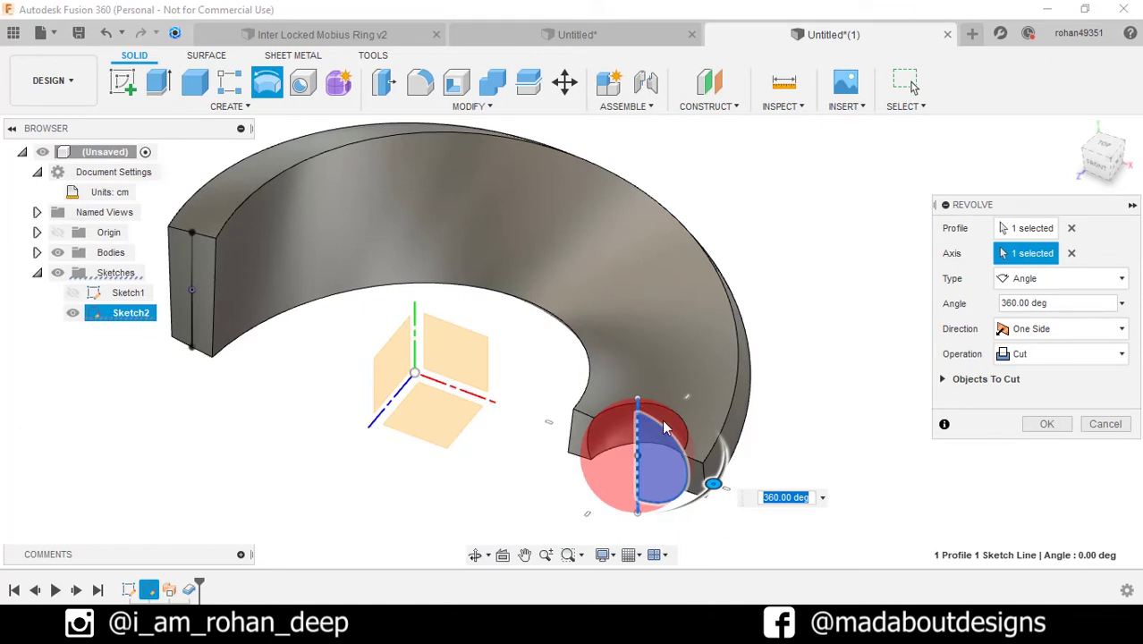
click(1053, 358)
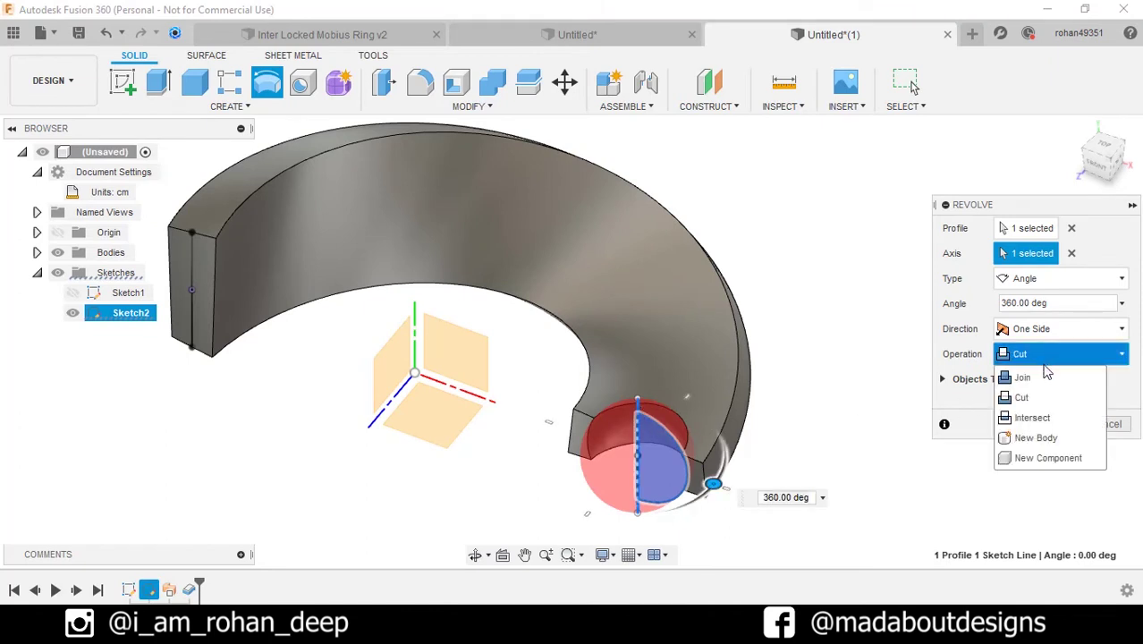
click(1043, 438)
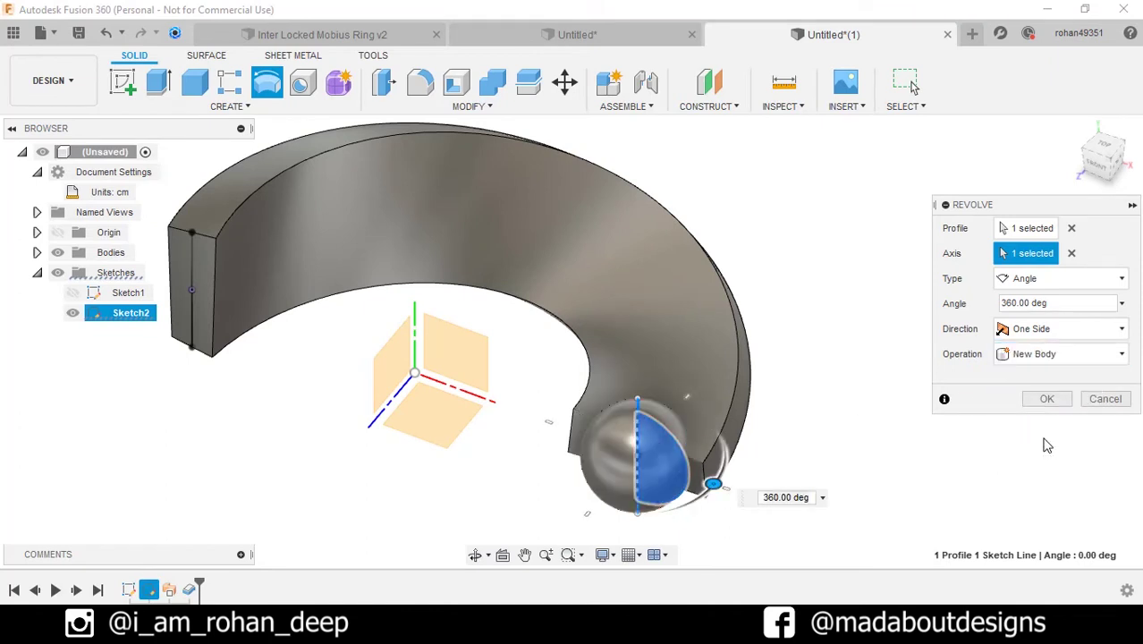
click(1024, 280)
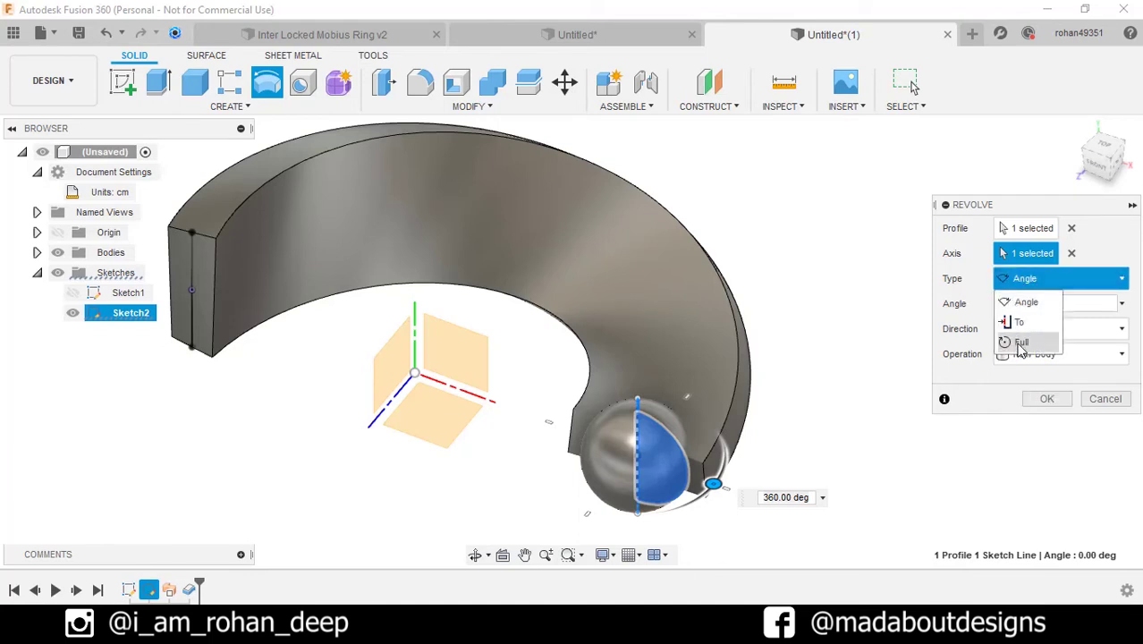
click(1021, 343)
click(1042, 350)
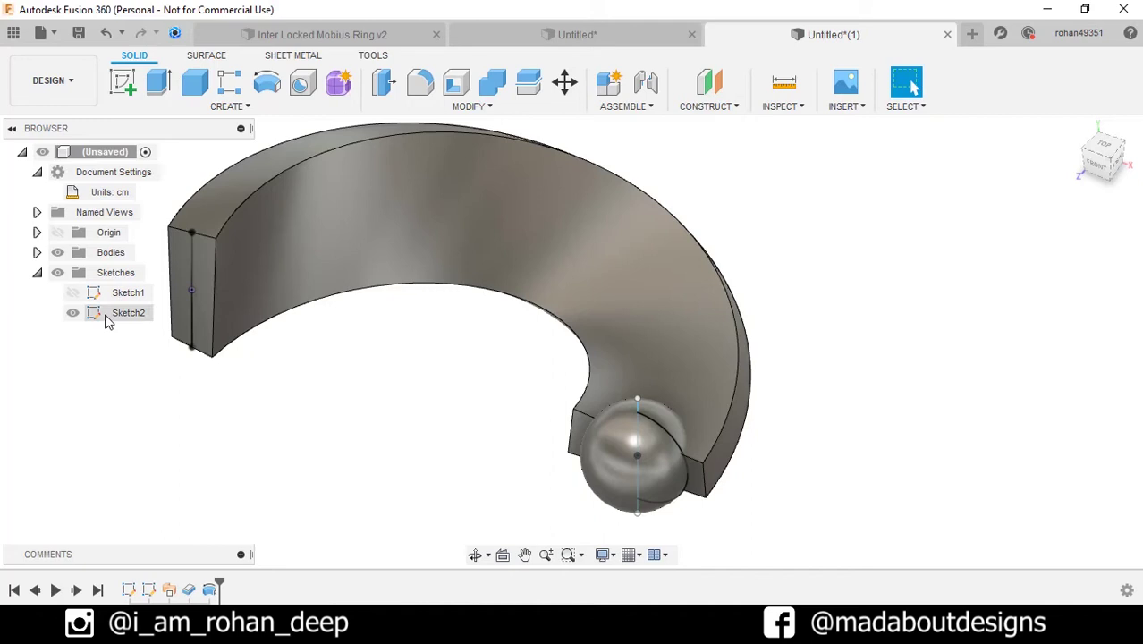
click(73, 312)
Step: Start a Pattern on Path of type Features with the sphere as the object
click(37, 273)
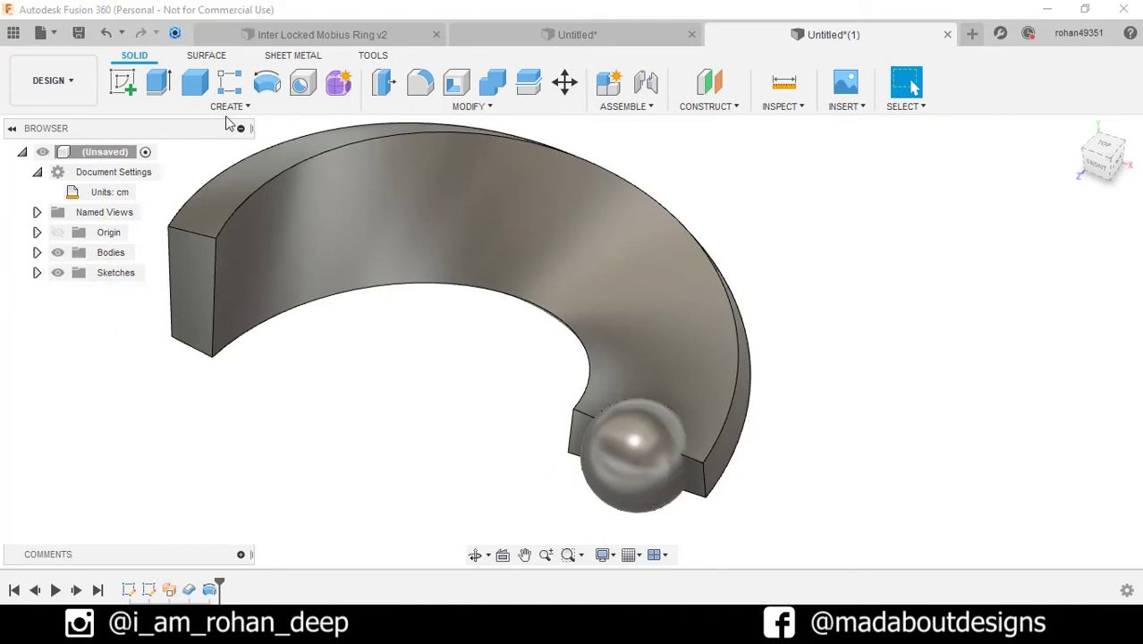
click(226, 107)
mouse_move(139, 377)
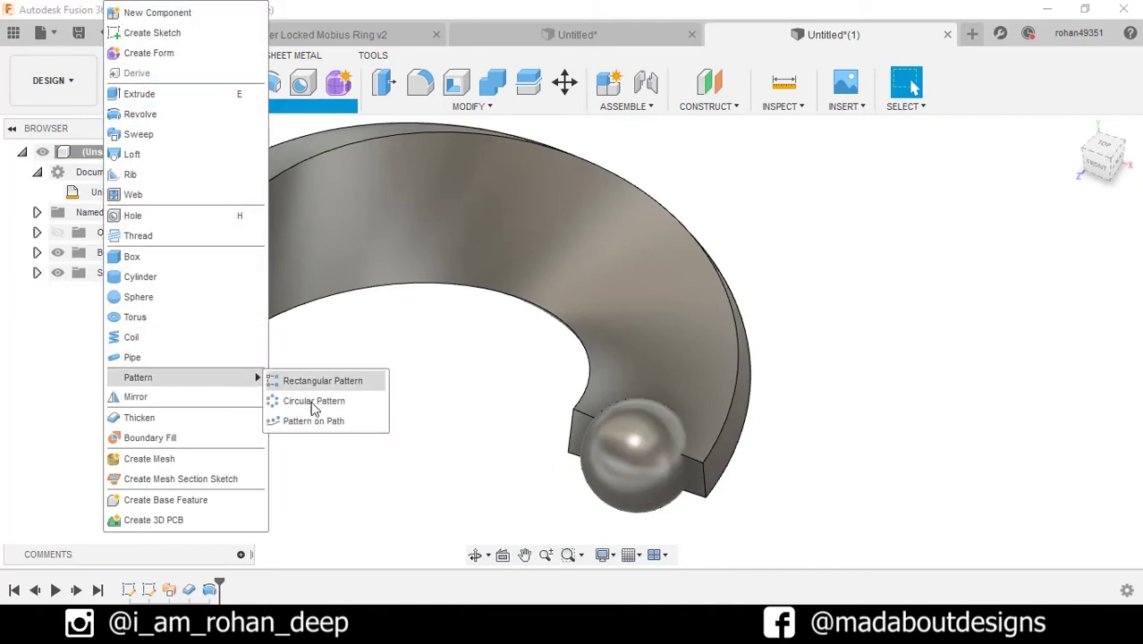
click(313, 422)
click(1073, 229)
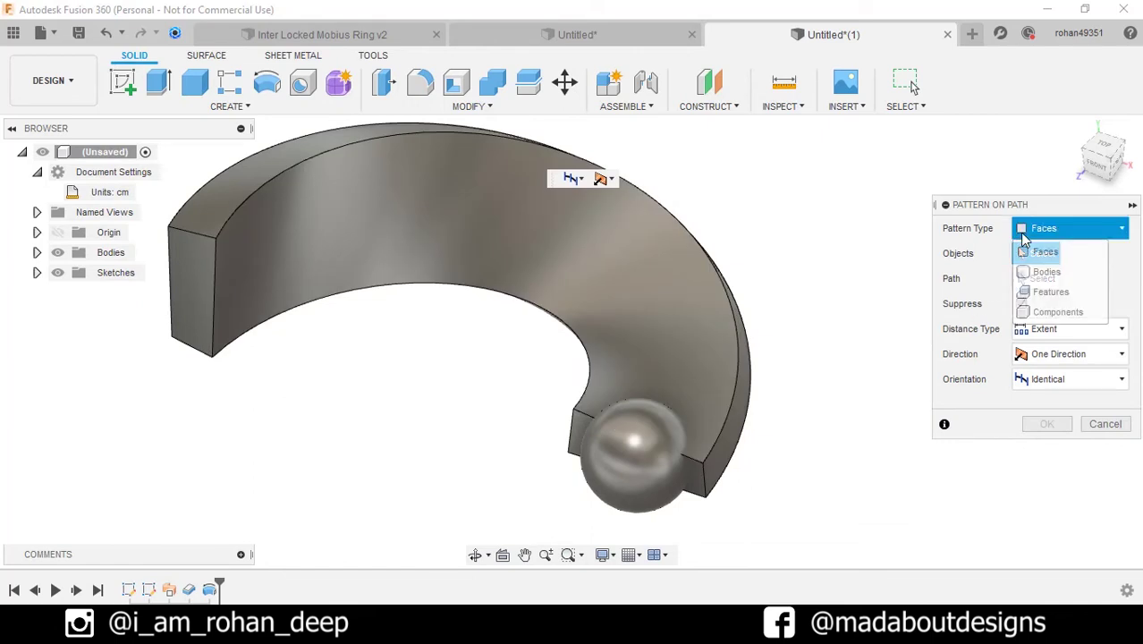
click(1047, 289)
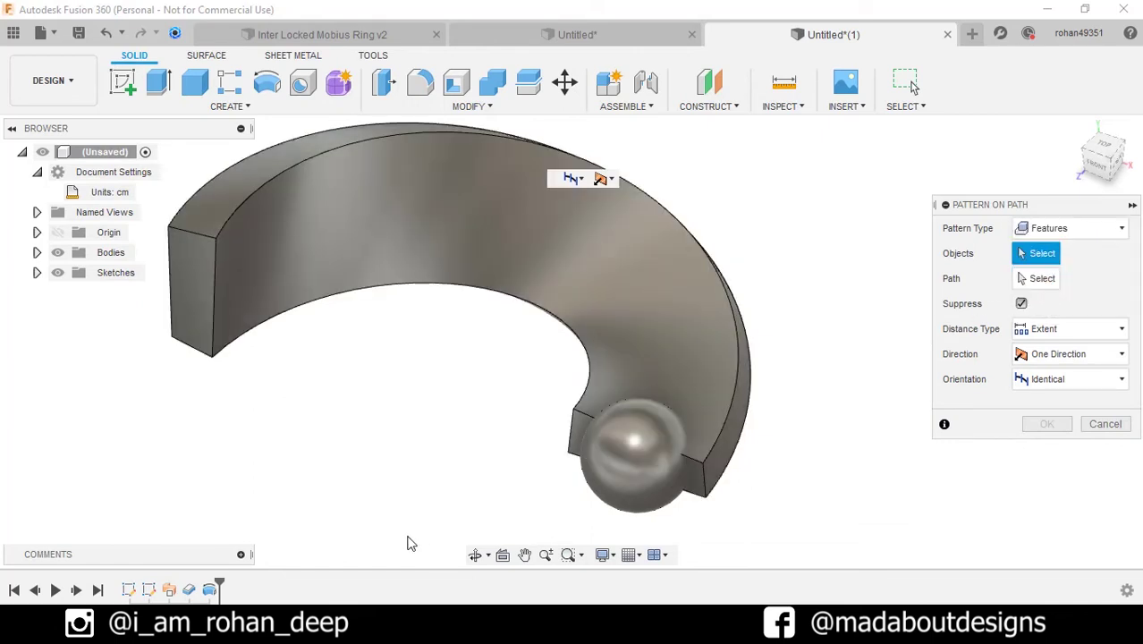
click(211, 591)
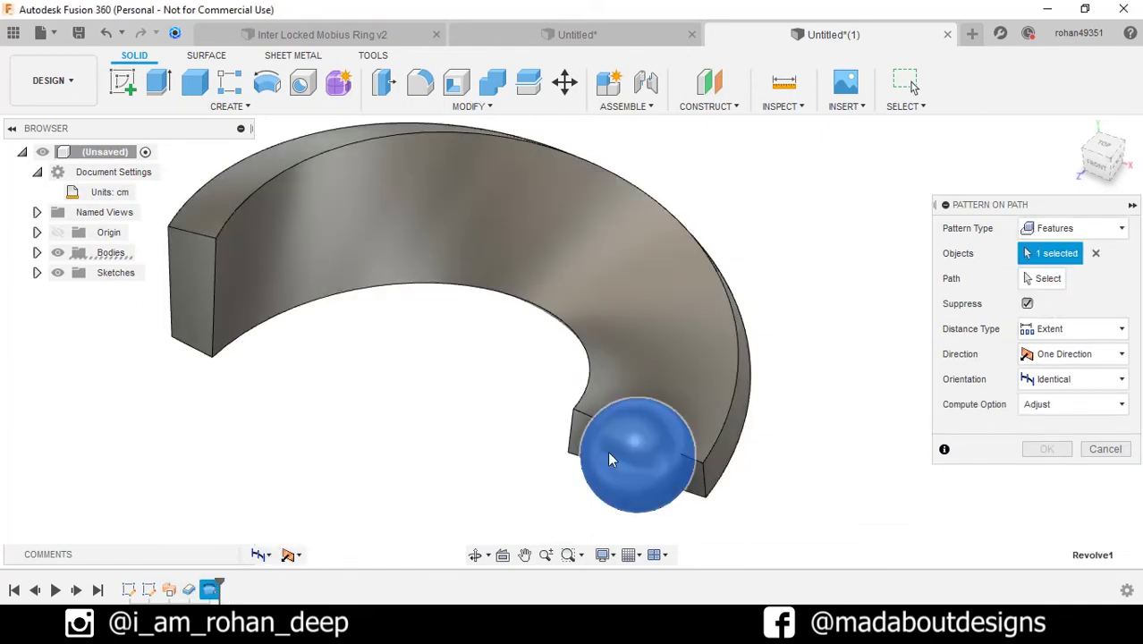
Step: Use Sketch1's arc as the path, spread the copies 13.054 cm, and set quantity to 7
click(1046, 279)
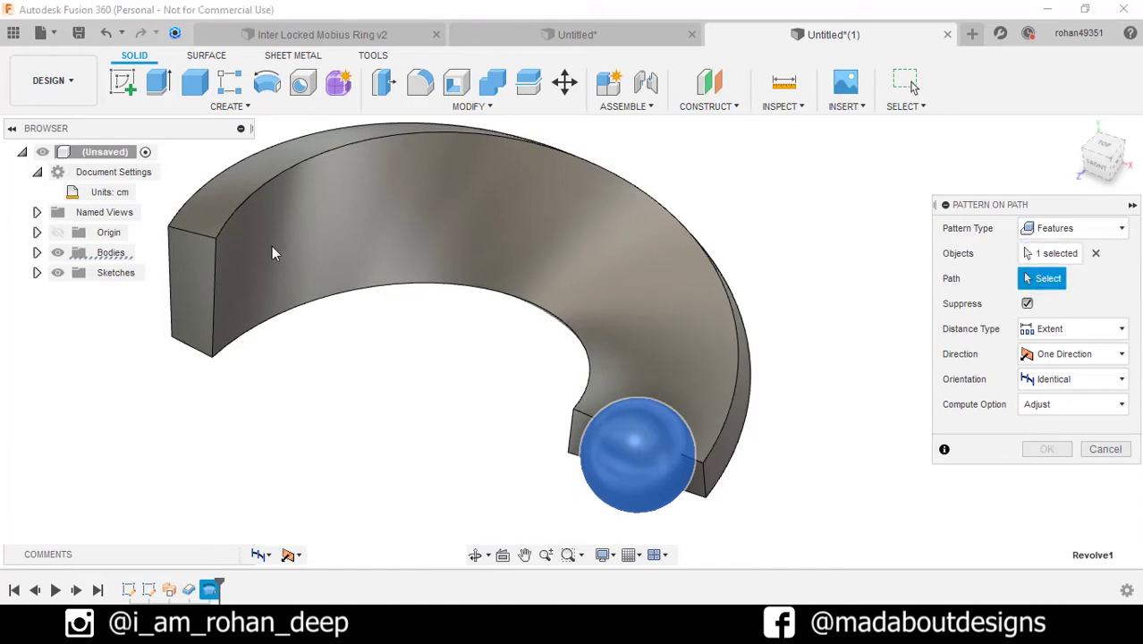
click(37, 273)
click(72, 293)
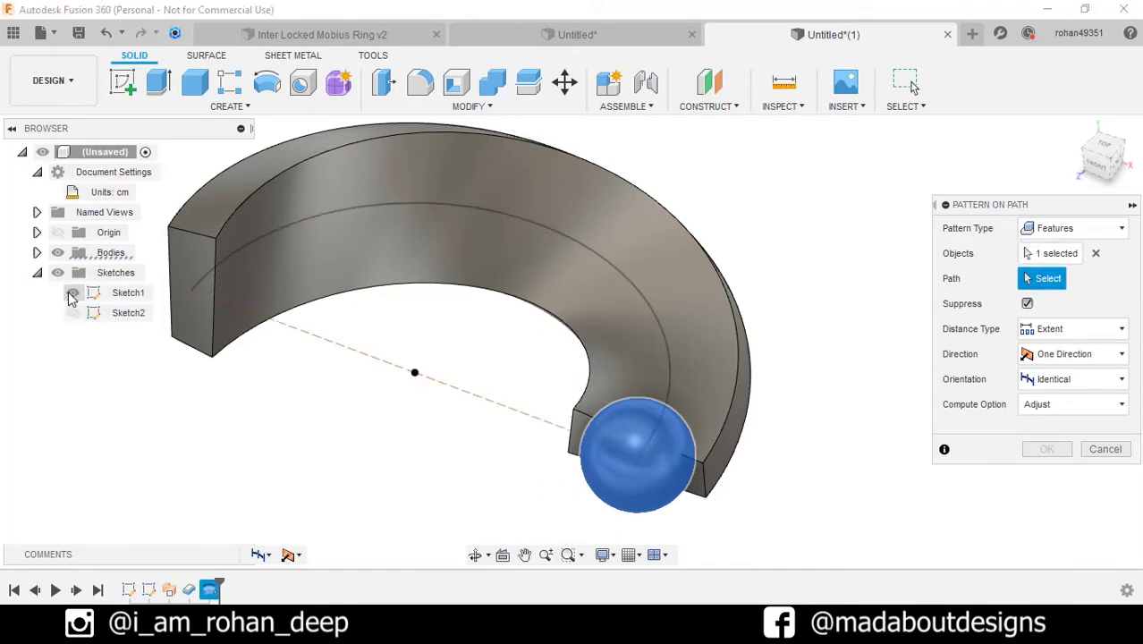
click(521, 221)
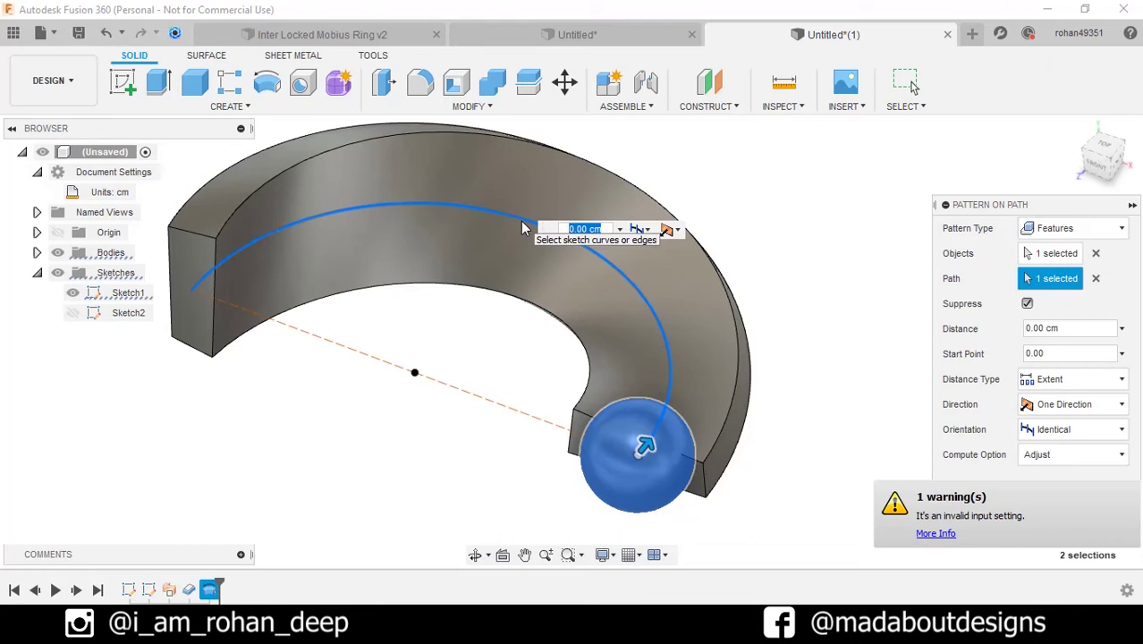
mouse_move(644, 440)
mouse_down()
mouse_move(283, 265)
mouse_move(215, 296)
mouse_up()
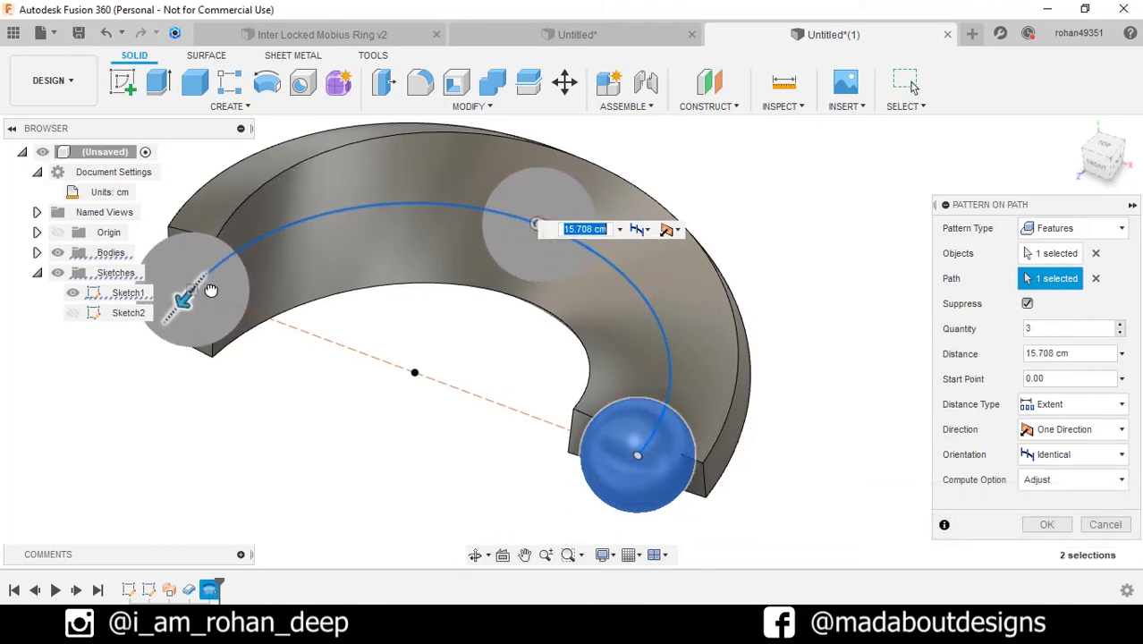
click(985, 328)
text(7)
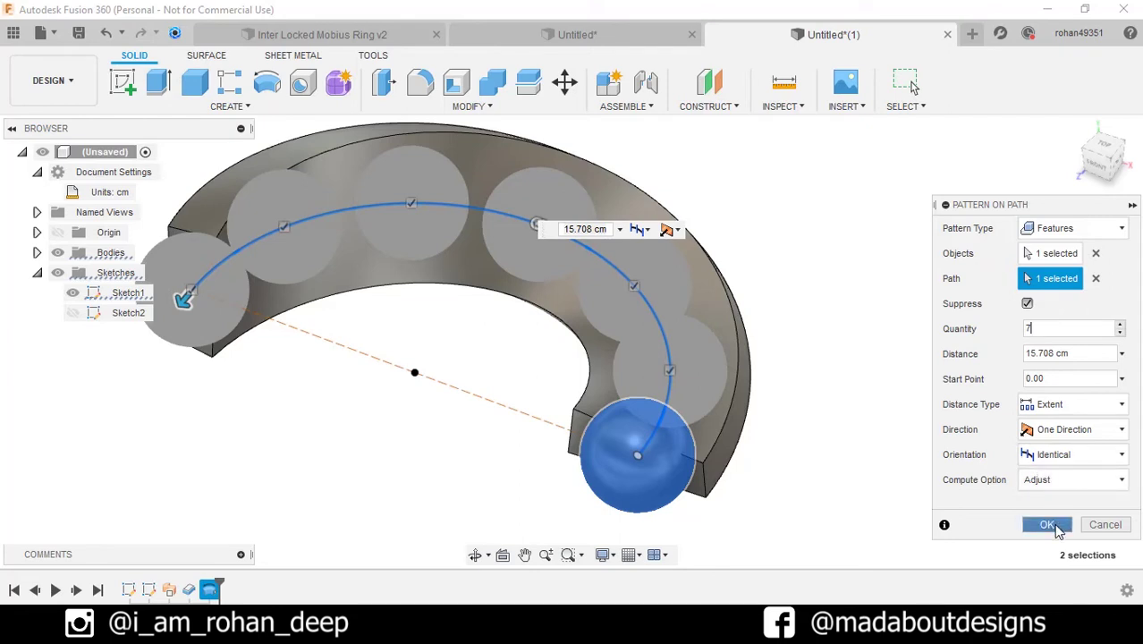
click(1048, 526)
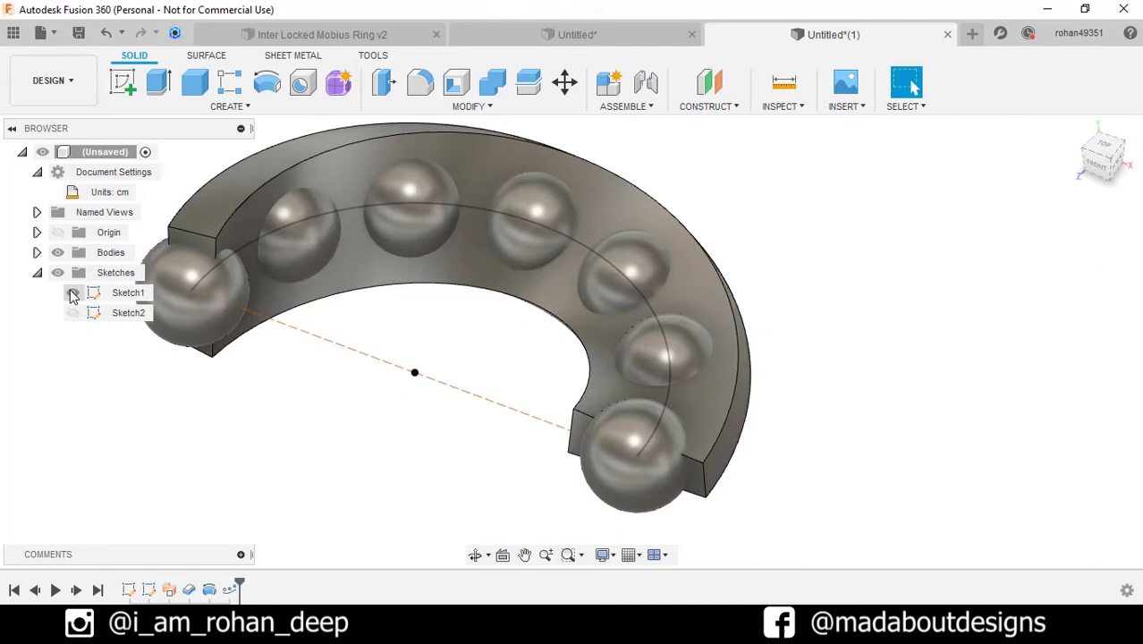
Step: Hide Sketch1, then Combine-Cut the seven spheres from the ring body as tools
click(74, 293)
click(38, 275)
scroll(345, 391, down, 3)
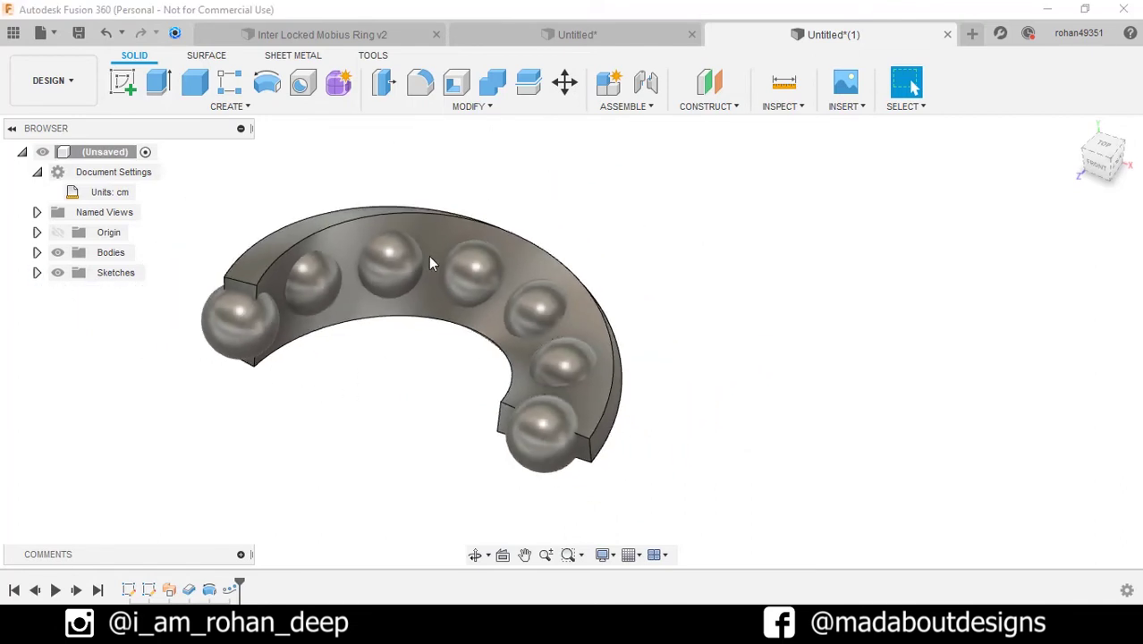
click(494, 82)
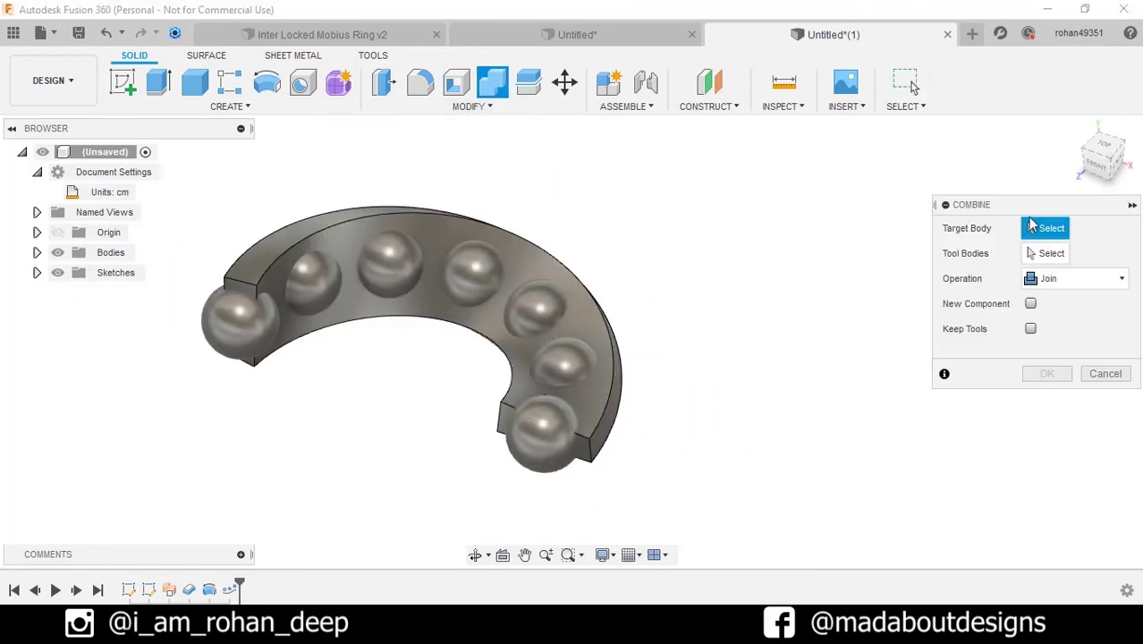
click(580, 322)
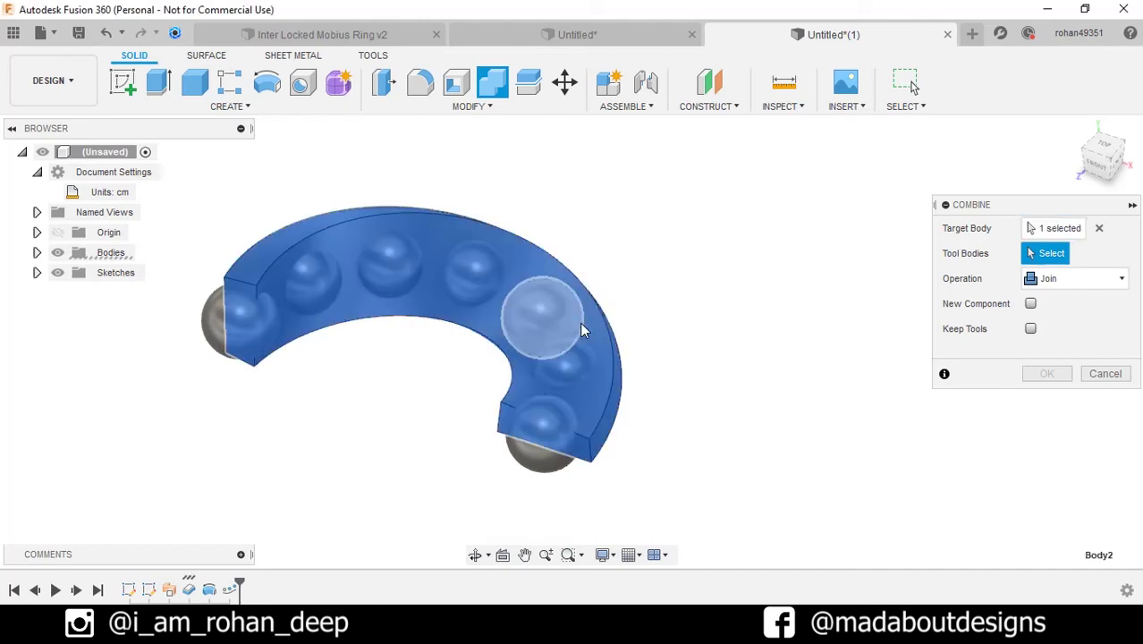
click(1043, 283)
click(1049, 322)
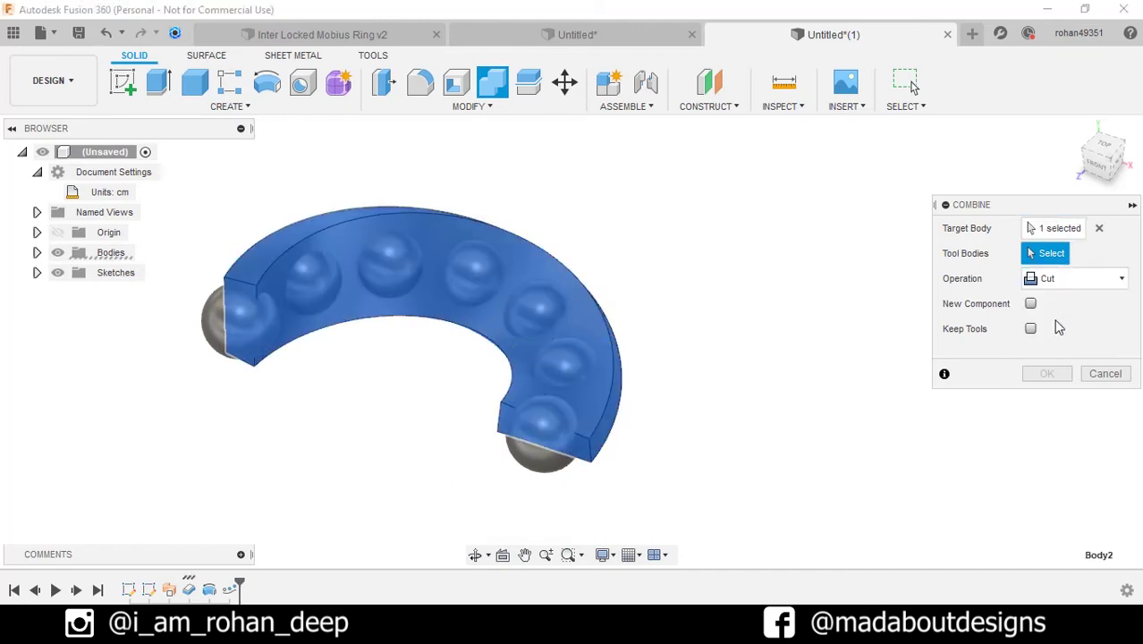
drag(791, 494, 195, 179)
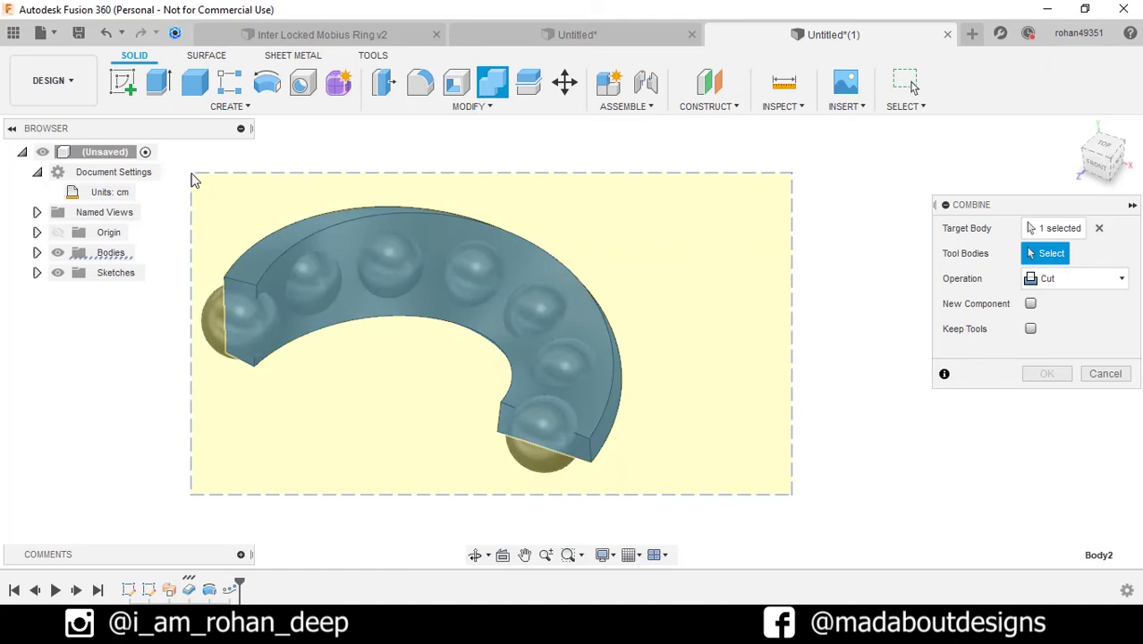
drag(191, 176, 192, 177)
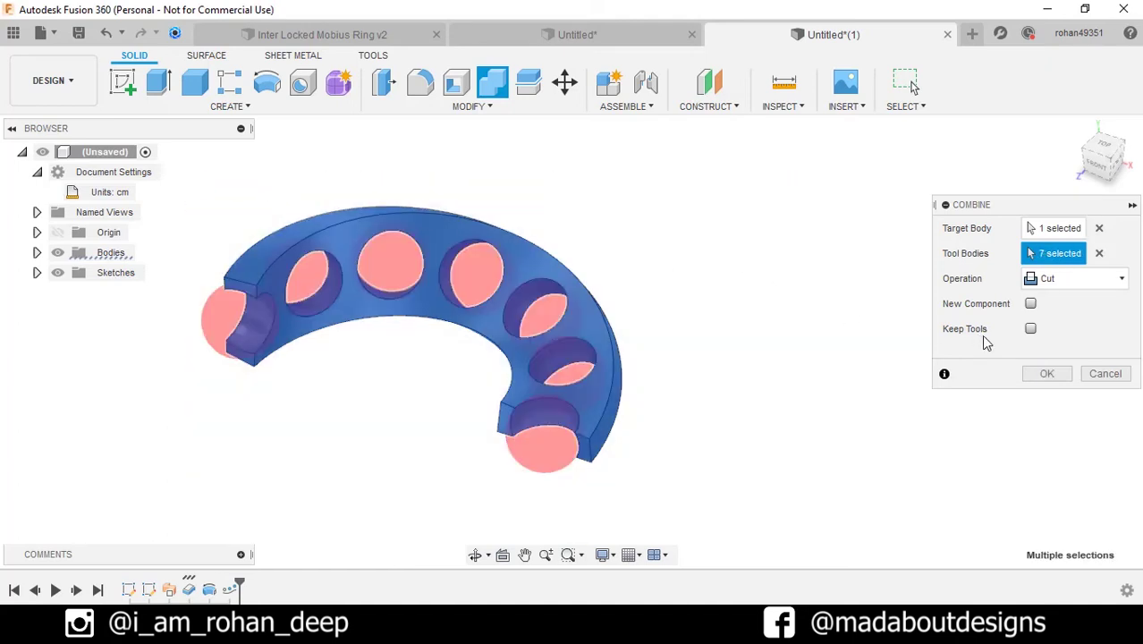
click(1048, 376)
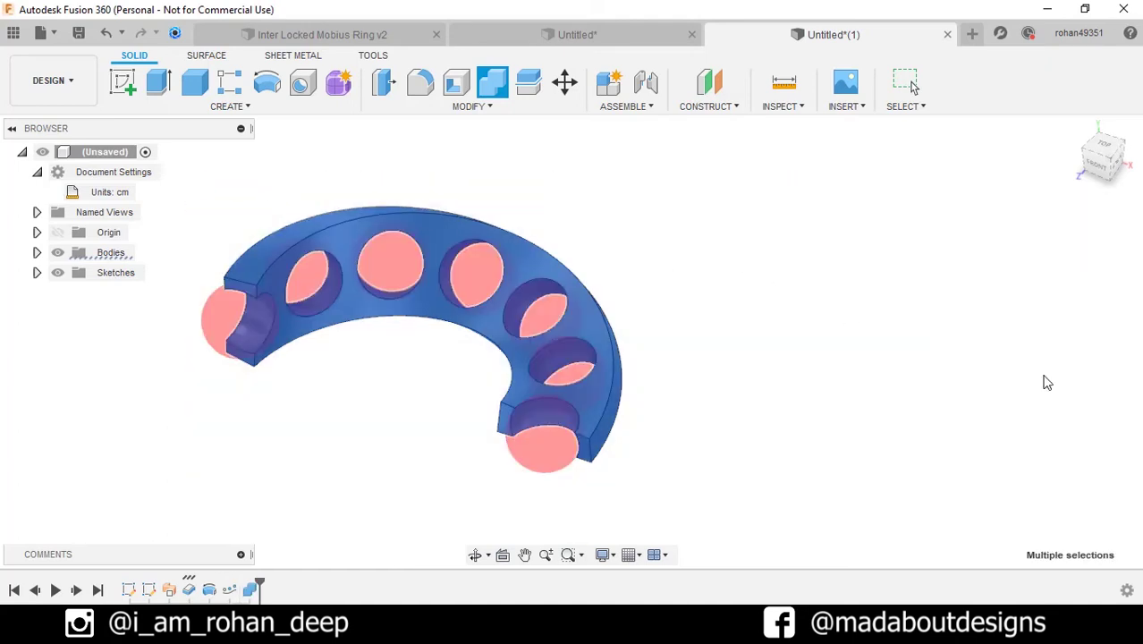
click(771, 310)
mouse_move(768, 310)
shift+middle_down()
mouse_move(773, 322)
mouse_move(732, 297)
mouse_move(831, 349)
shift+middle_up()
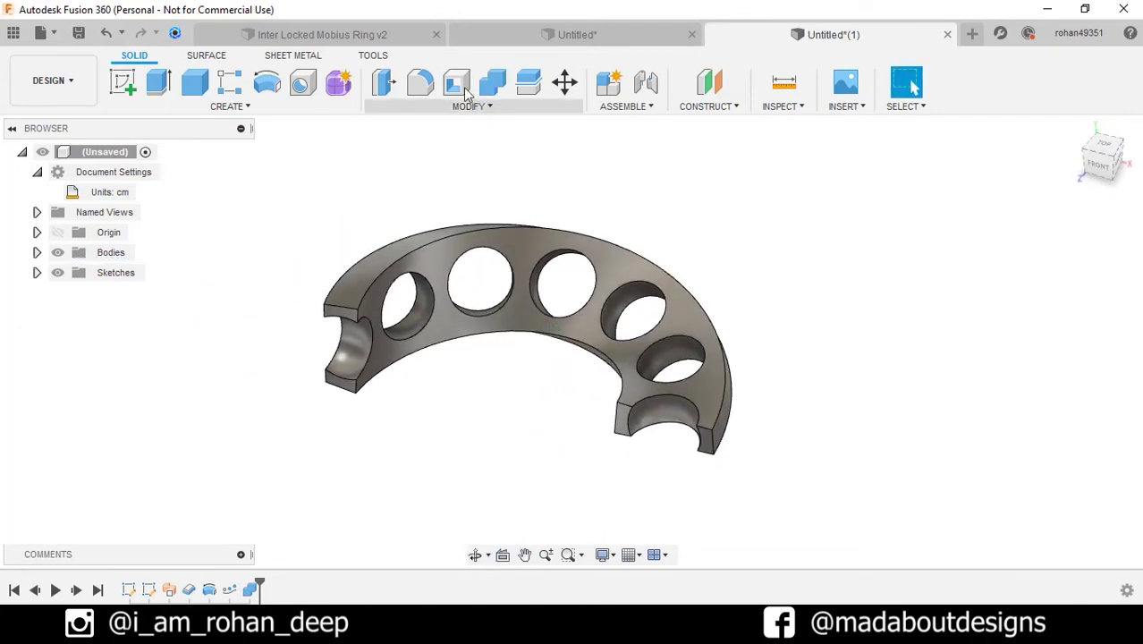
Step: Fillet the band's four long outer edges with a 0.15 cm radius
click(423, 85)
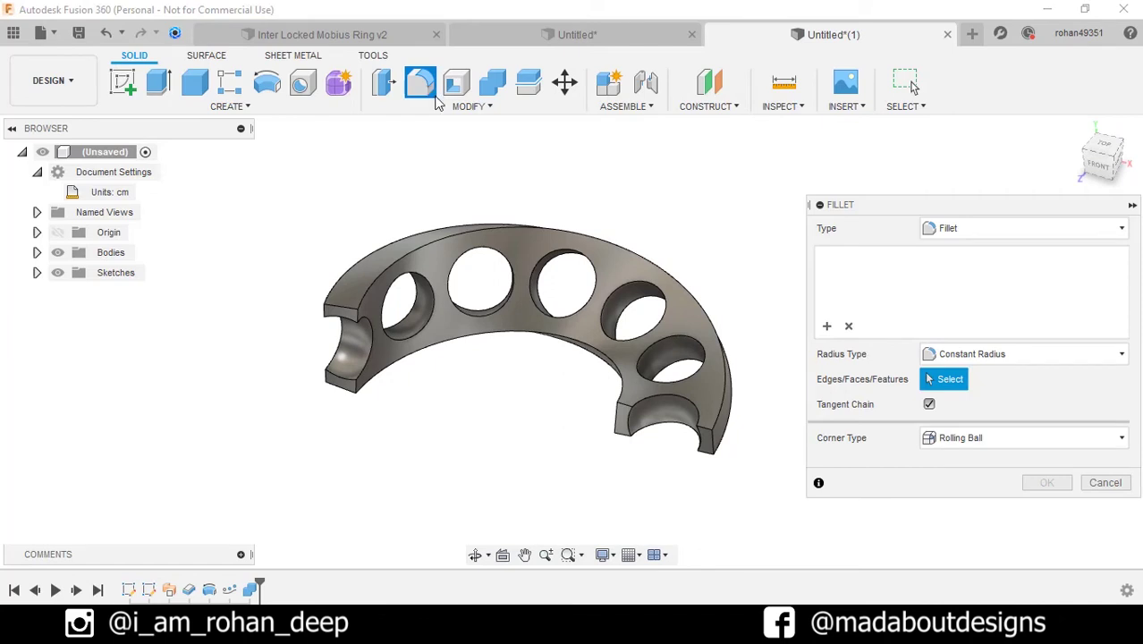
click(545, 227)
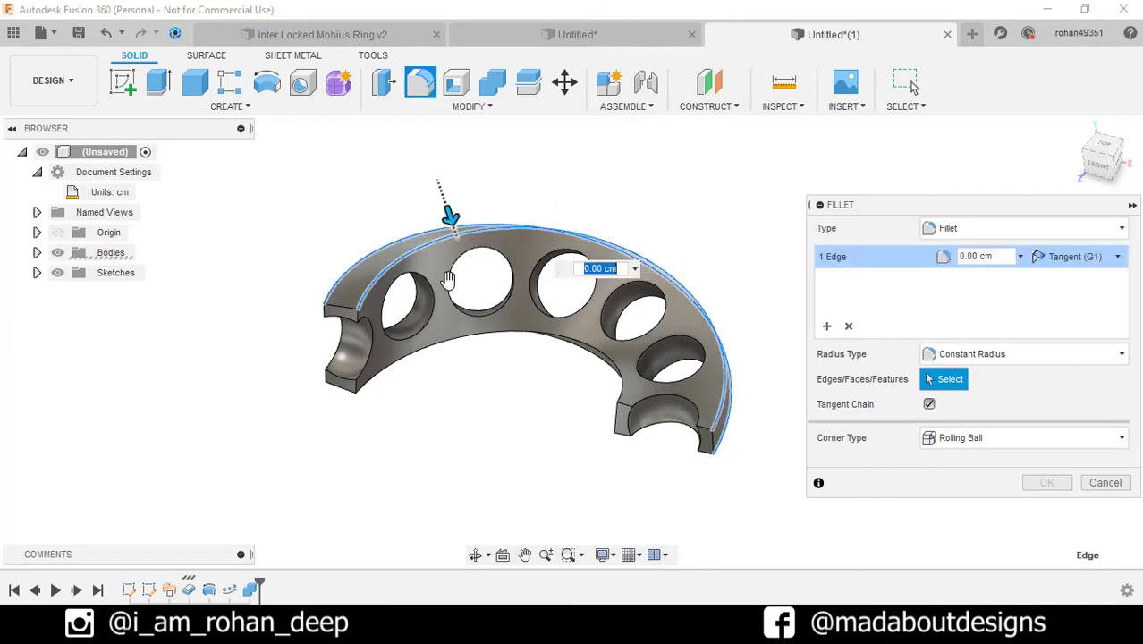
click(429, 245)
click(461, 351)
mouse_move(473, 372)
shift+middle_down()
mouse_move(536, 319)
mouse_move(474, 371)
shift+middle_up()
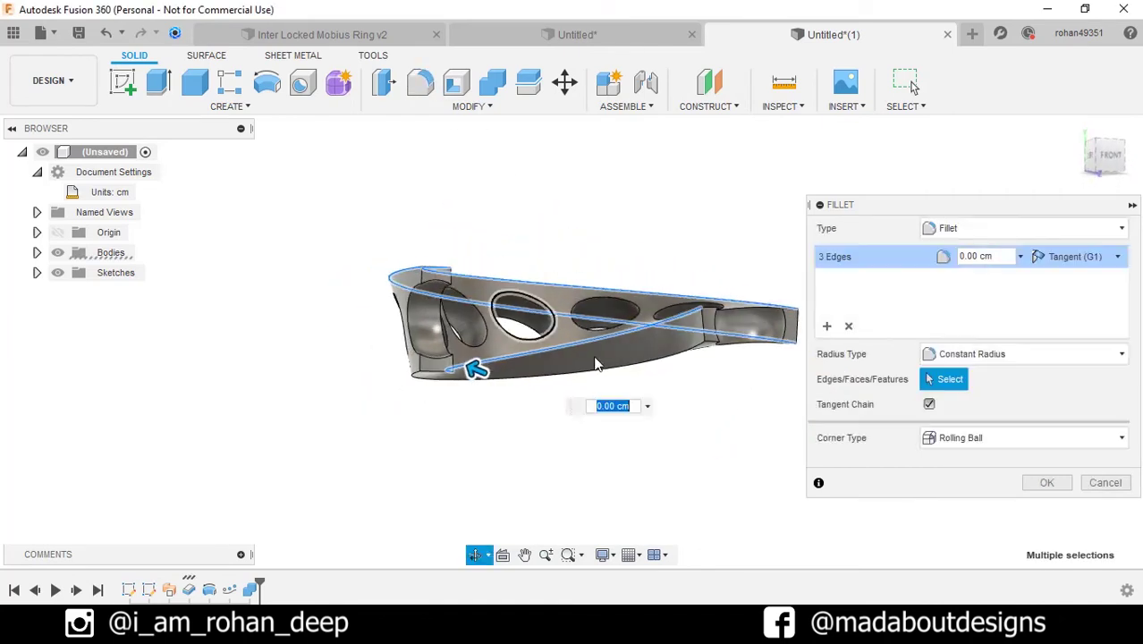
click(603, 376)
shift+middle_drag(603, 376, 538, 356)
text(.15)
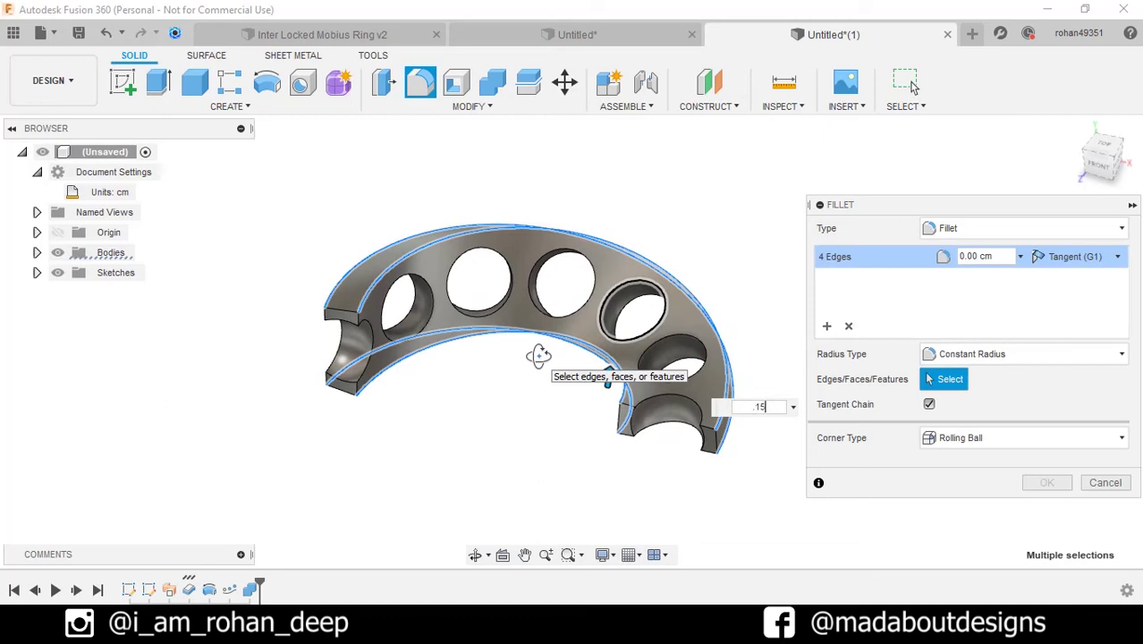
key(Return)
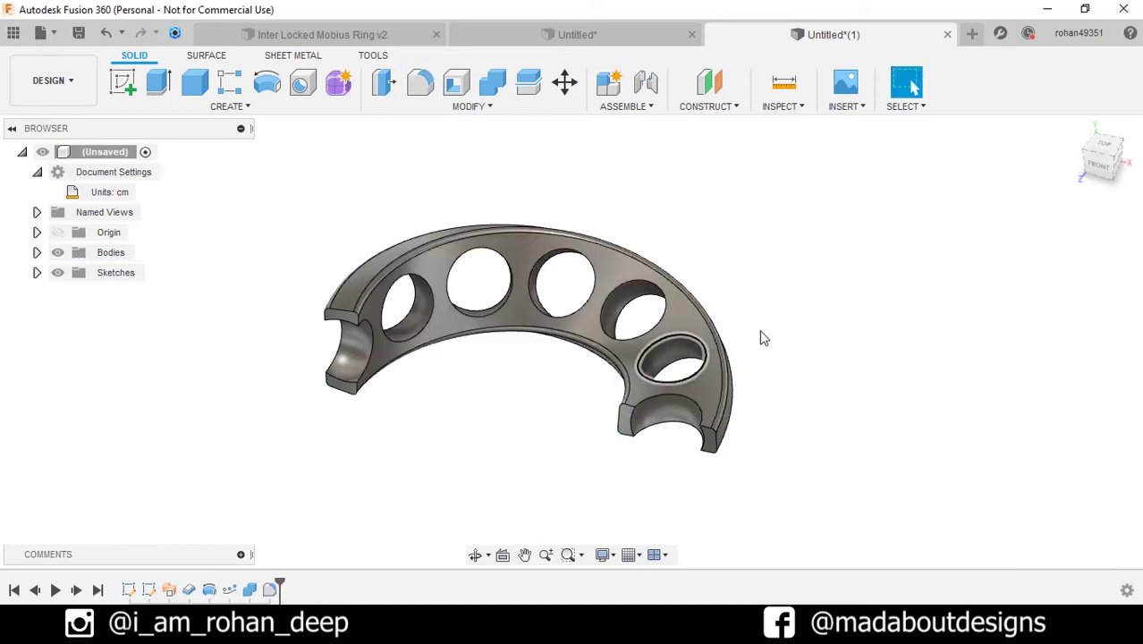
Step: Repeat the fillet and select the rim edges of the holes along the band
right_click(765, 338)
click(759, 285)
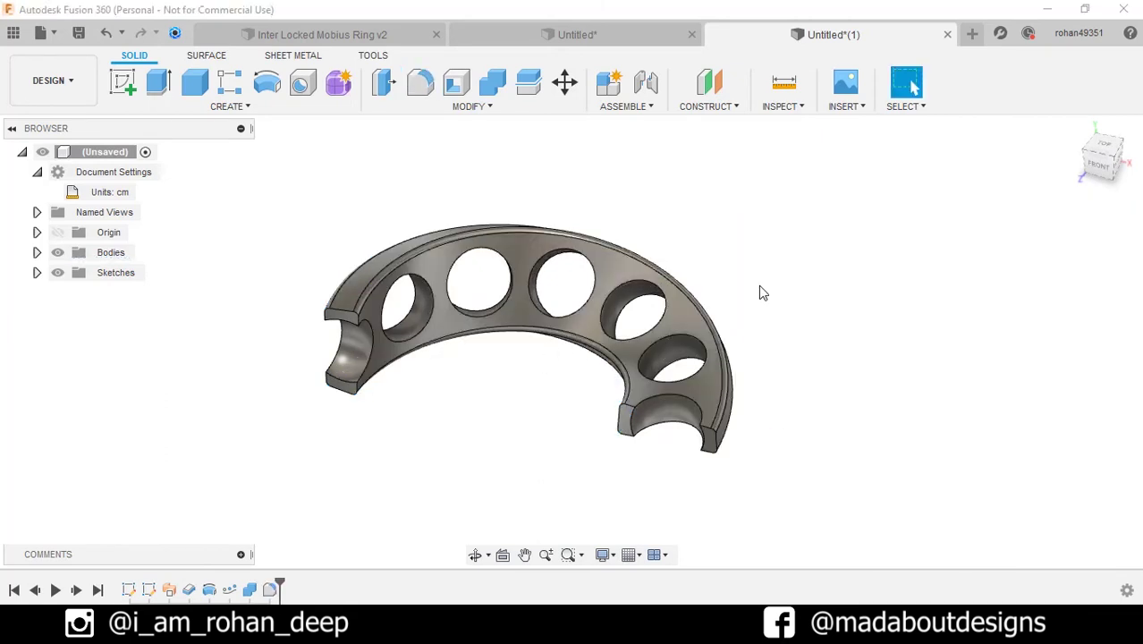
scroll(751, 297, up, 3)
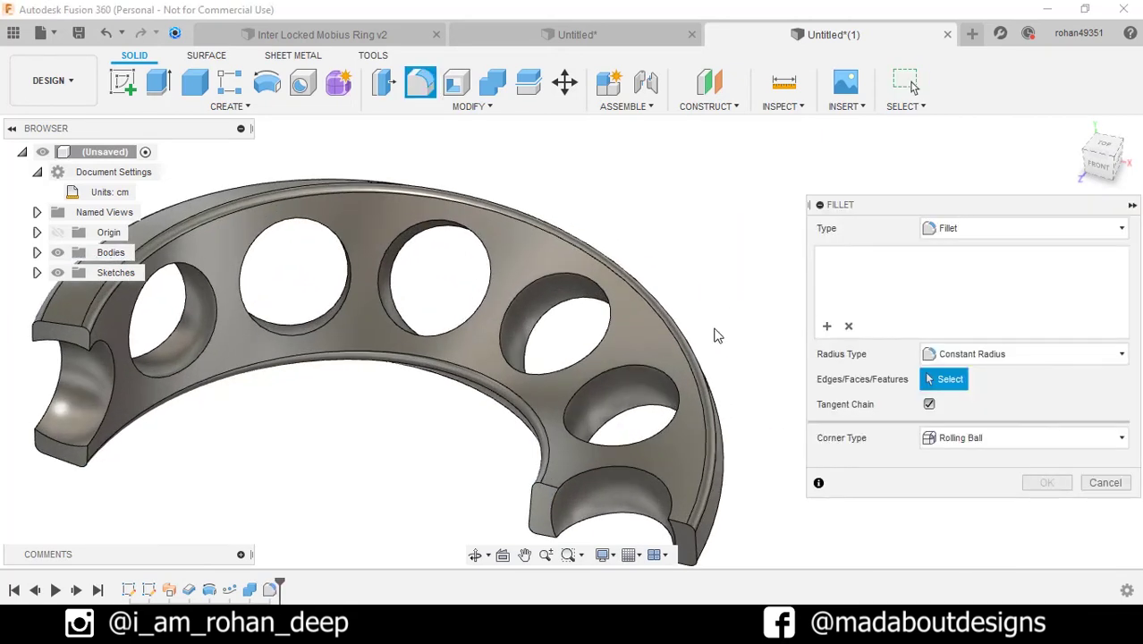
click(629, 471)
click(620, 408)
click(620, 376)
click(620, 472)
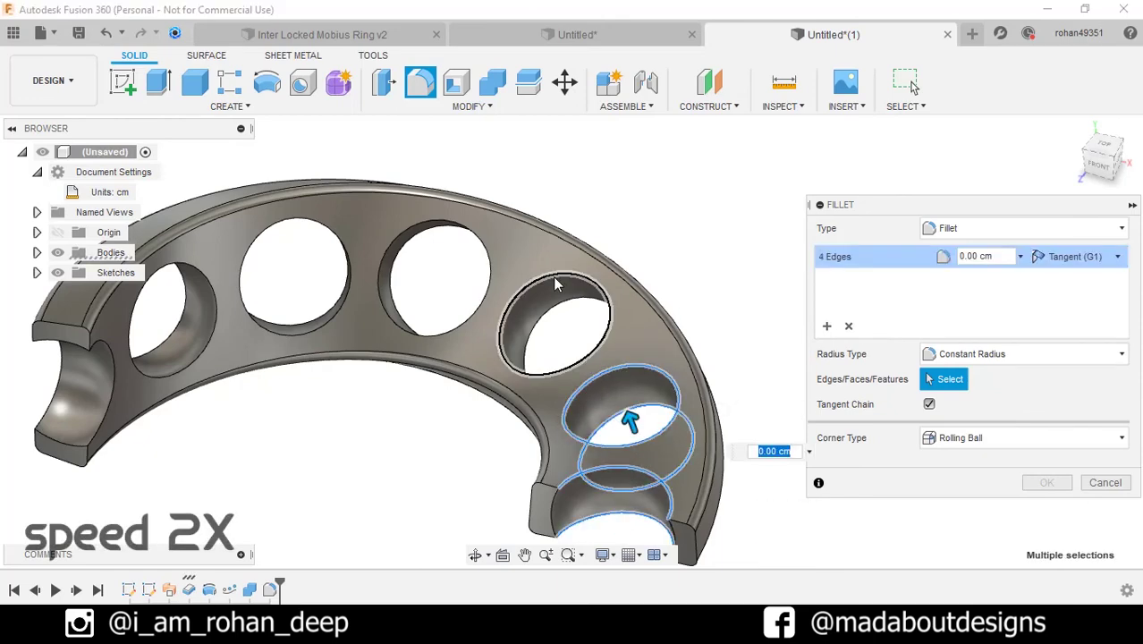
click(555, 279)
click(551, 317)
click(447, 236)
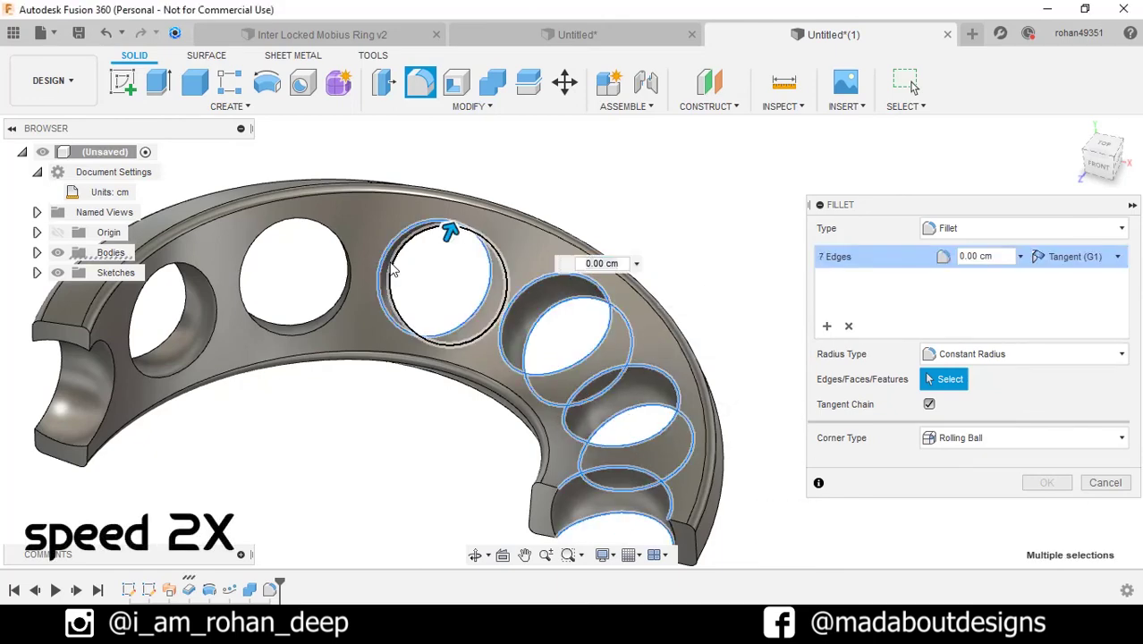
click(314, 237)
Step: Add the left hole's rims and the end cutout edges, then apply a 0.15 cm fillet to all fourteen edges
mouse_move(314, 237)
shift+middle_down()
mouse_move(344, 235)
mouse_move(363, 256)
shift+middle_up()
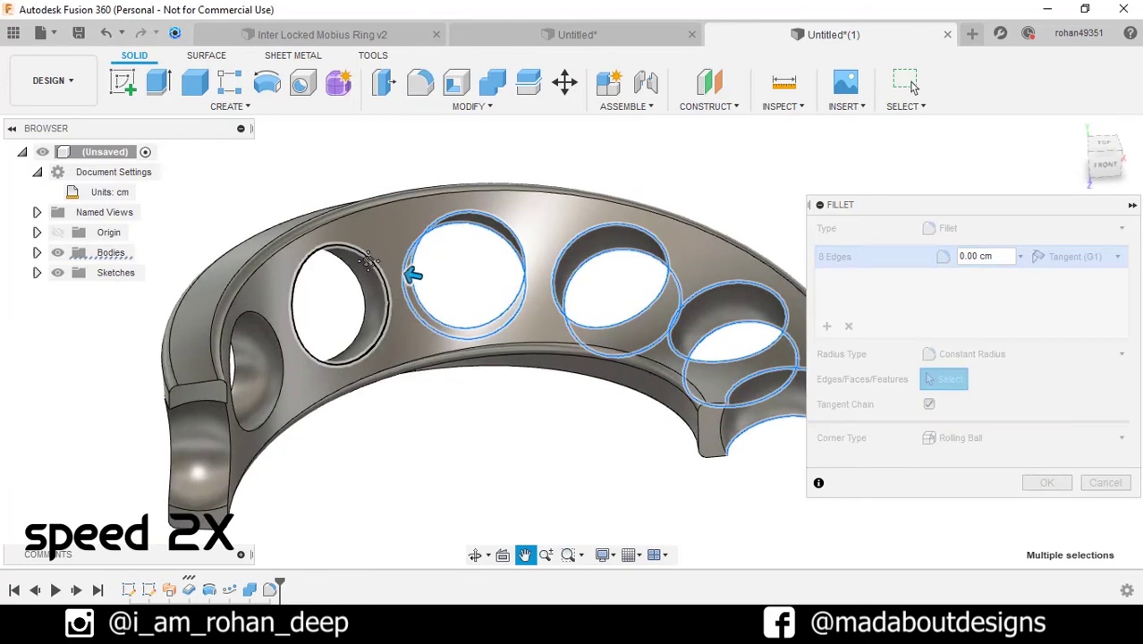
click(363, 256)
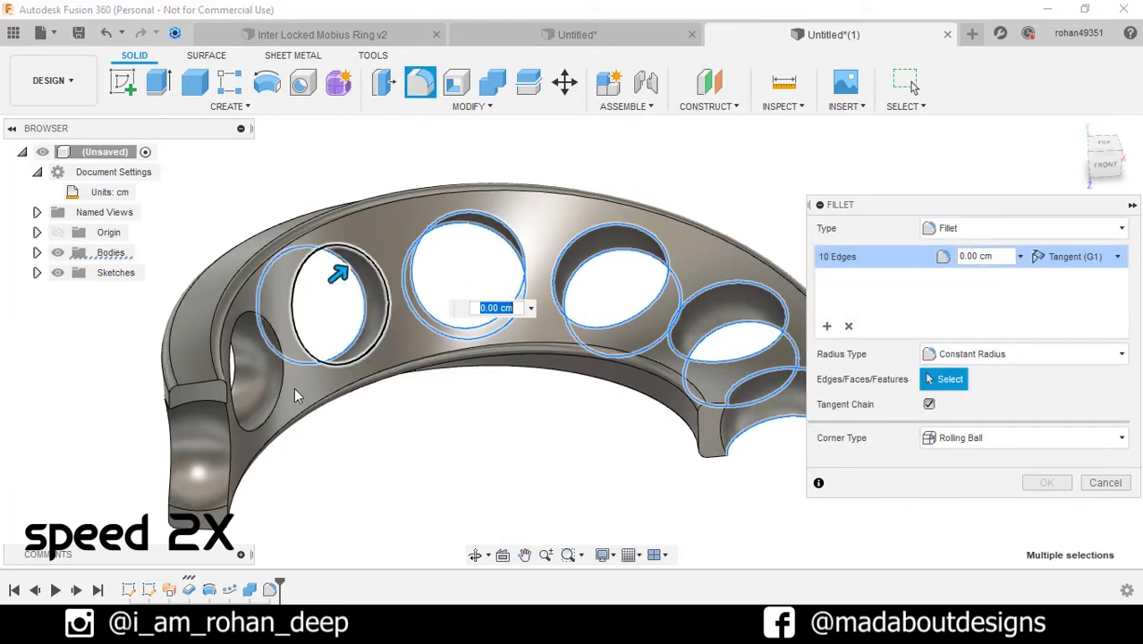
mouse_move(296, 369)
shift+middle_down()
mouse_move(301, 295)
mouse_move(311, 293)
shift+middle_up()
click(320, 307)
click(322, 319)
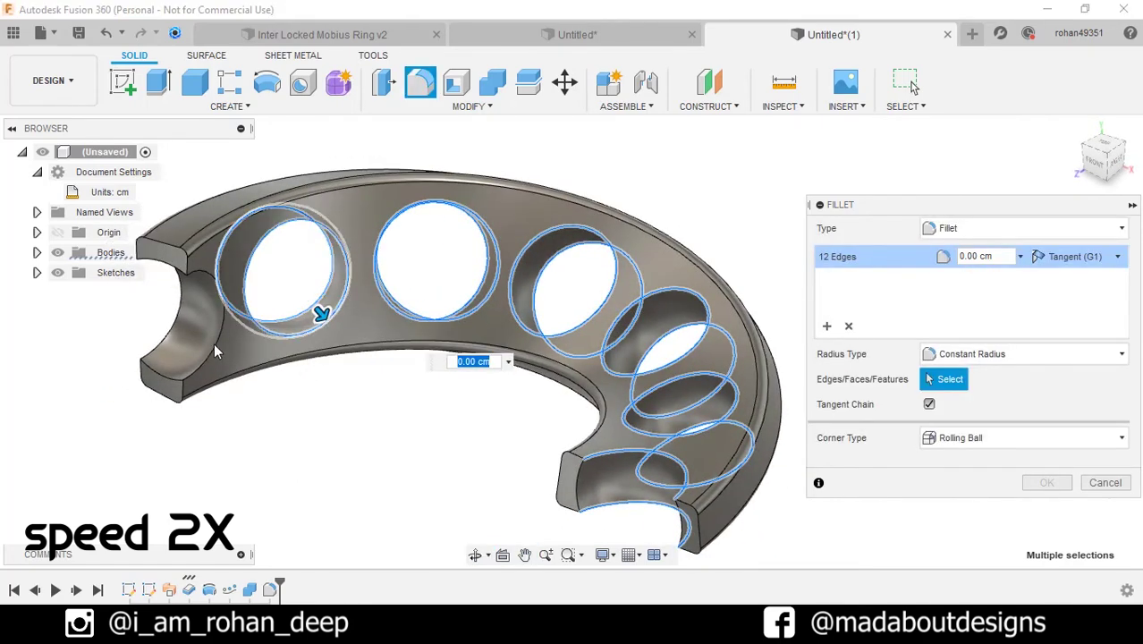
click(214, 342)
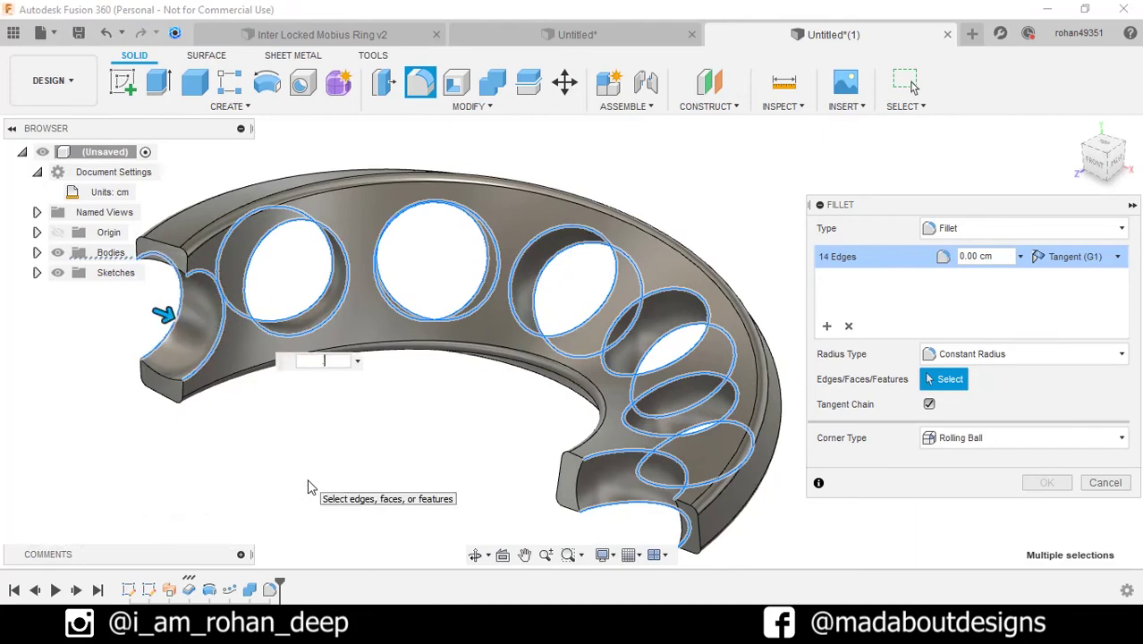
text(.15)
key(Return)
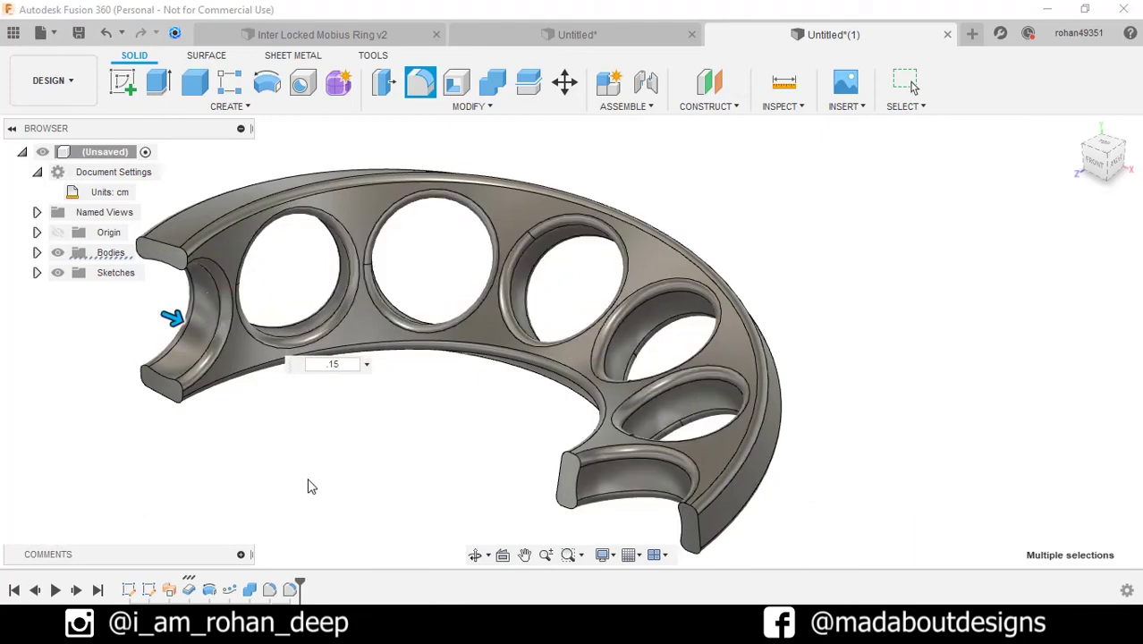
scroll(309, 486, down, 3)
scroll(309, 486, down, 1)
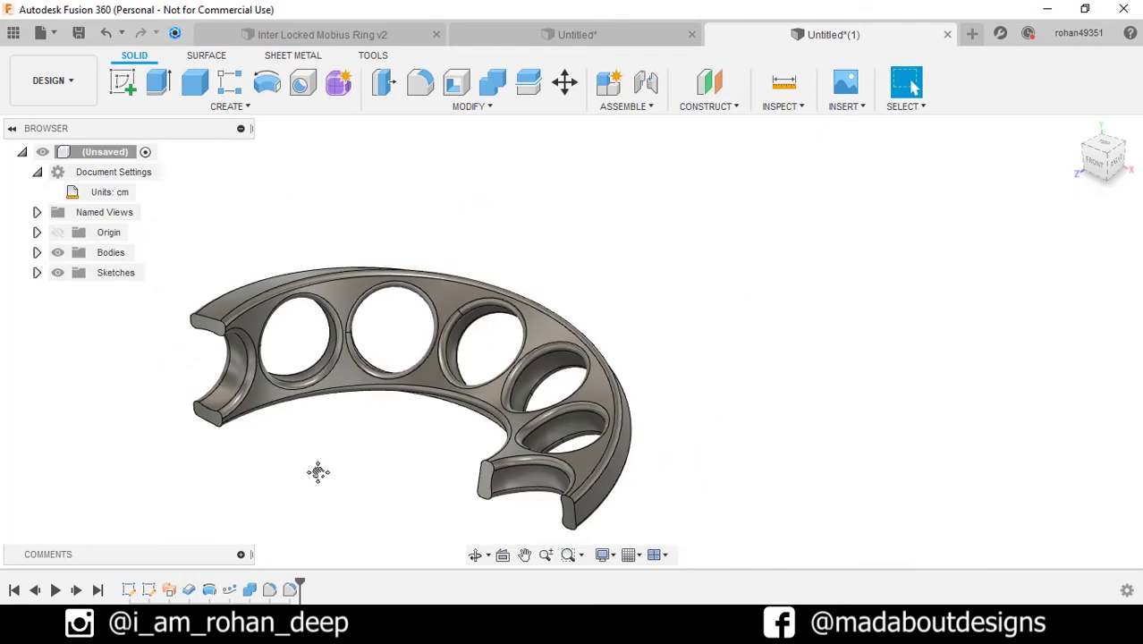
Step: Start a Move/Copy of the half ring with its pivot placed at the origin
middle_drag(317, 470, 439, 445)
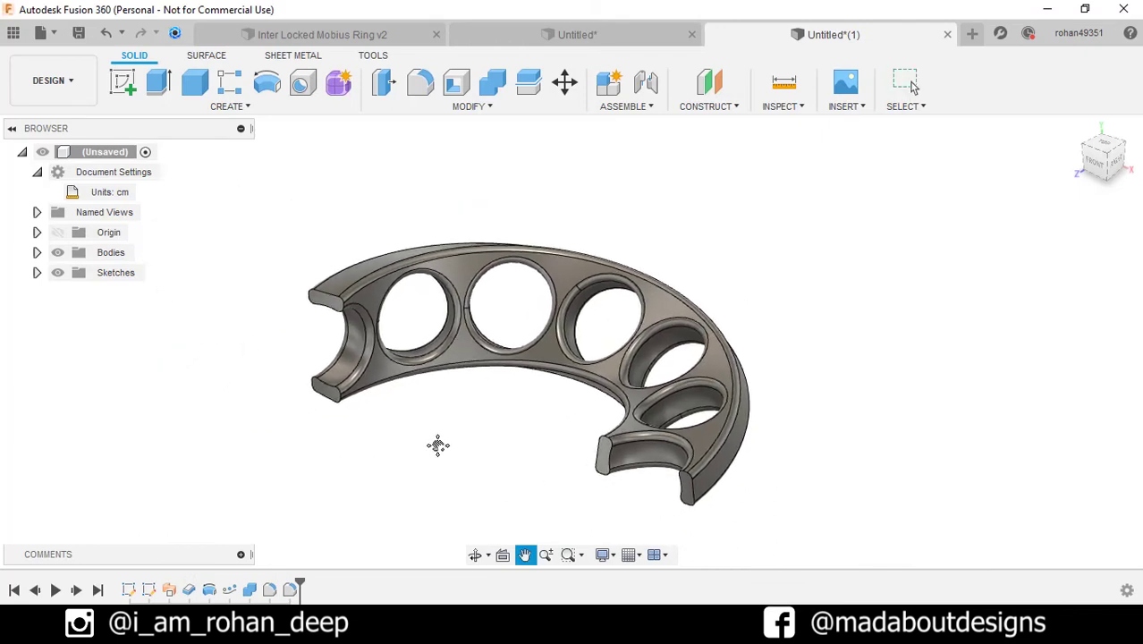
click(565, 82)
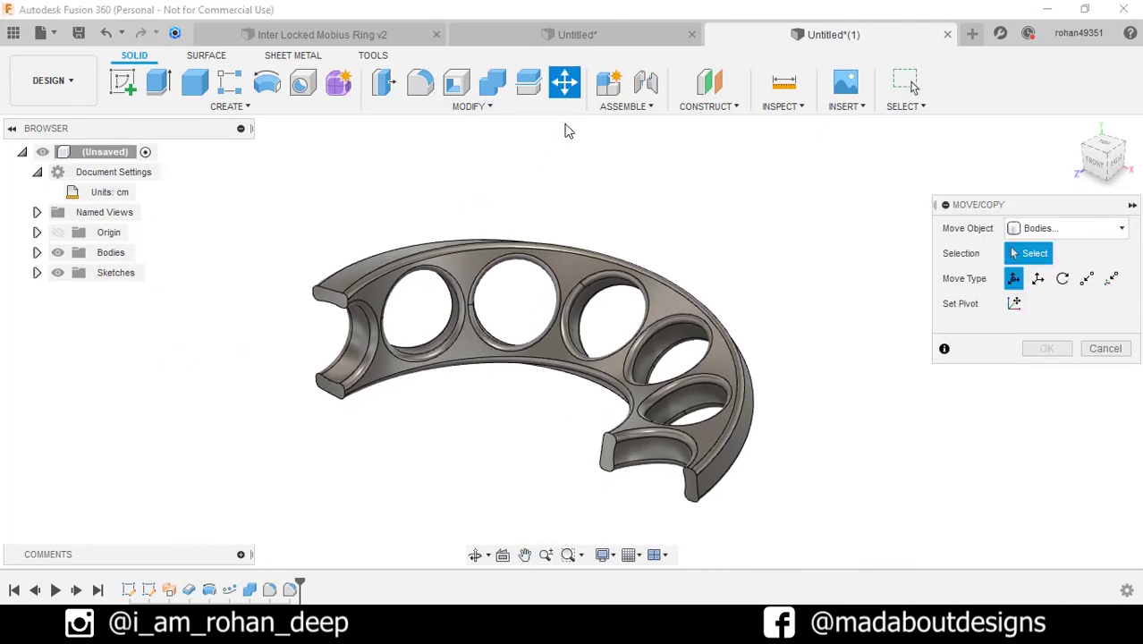
click(564, 344)
click(1015, 305)
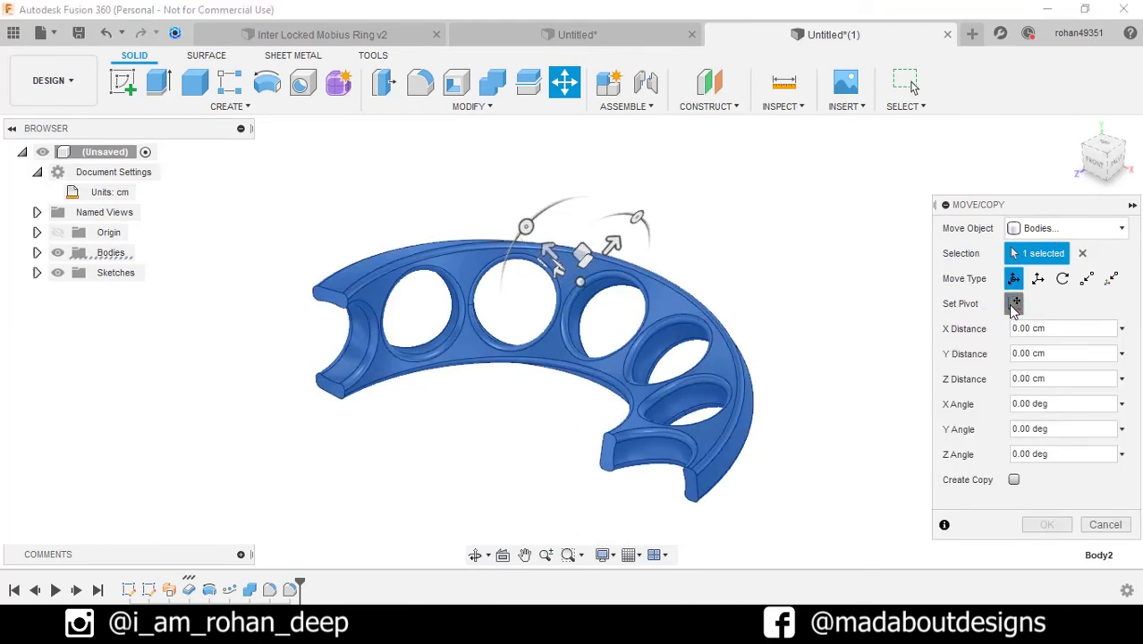
click(58, 233)
scroll(269, 202, up, 2)
drag(546, 231, 484, 343)
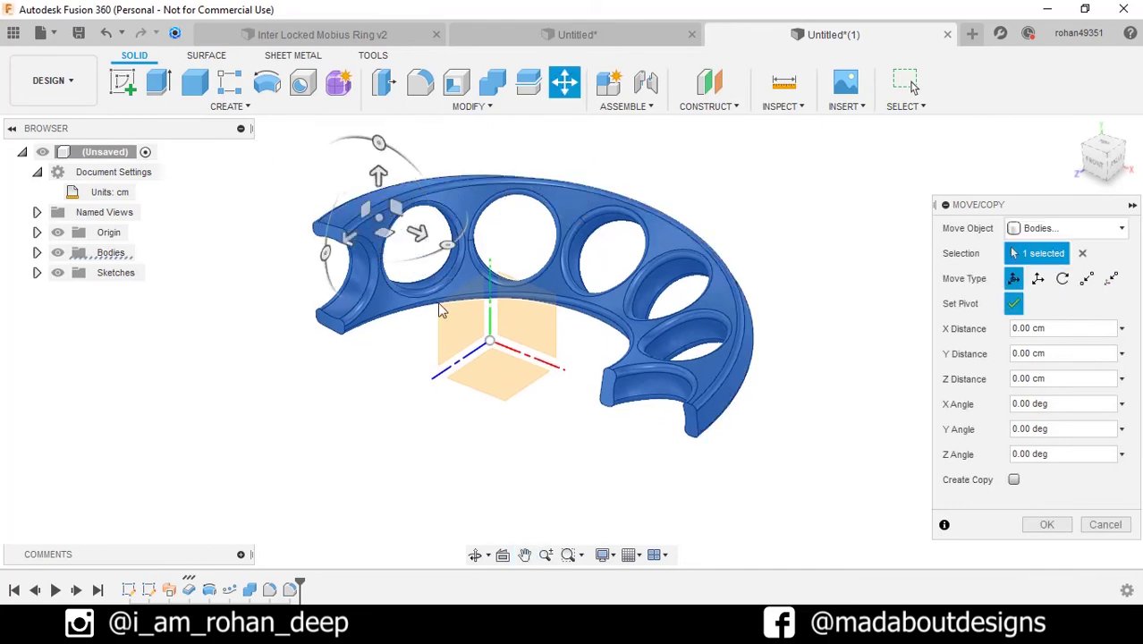
scroll(484, 344, up, 2)
scroll(484, 344, up, 1)
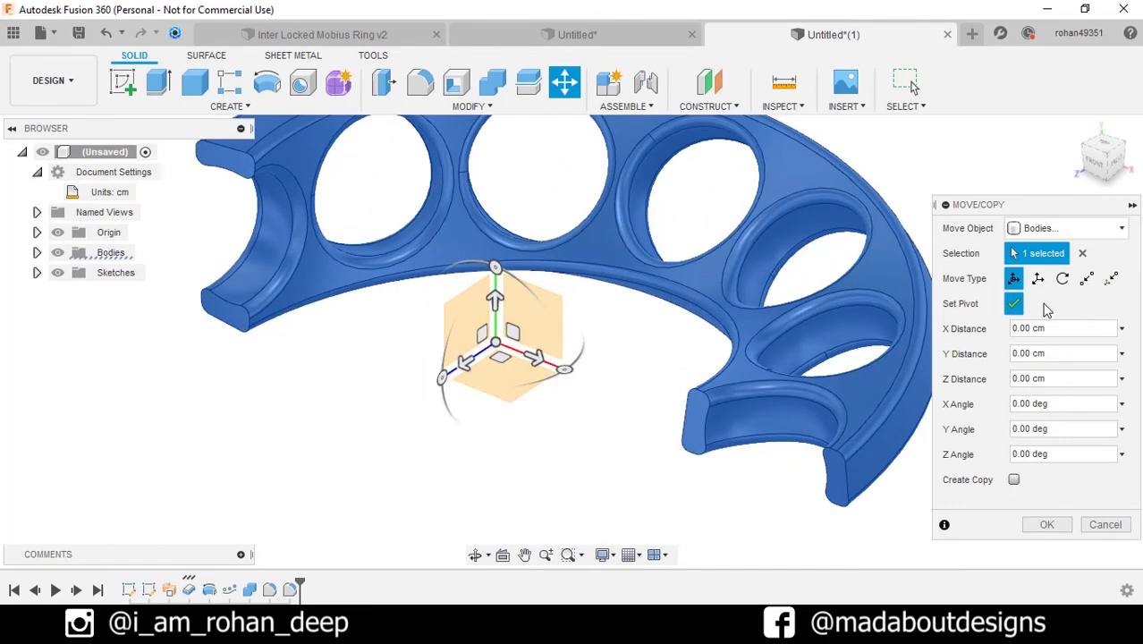
click(1015, 305)
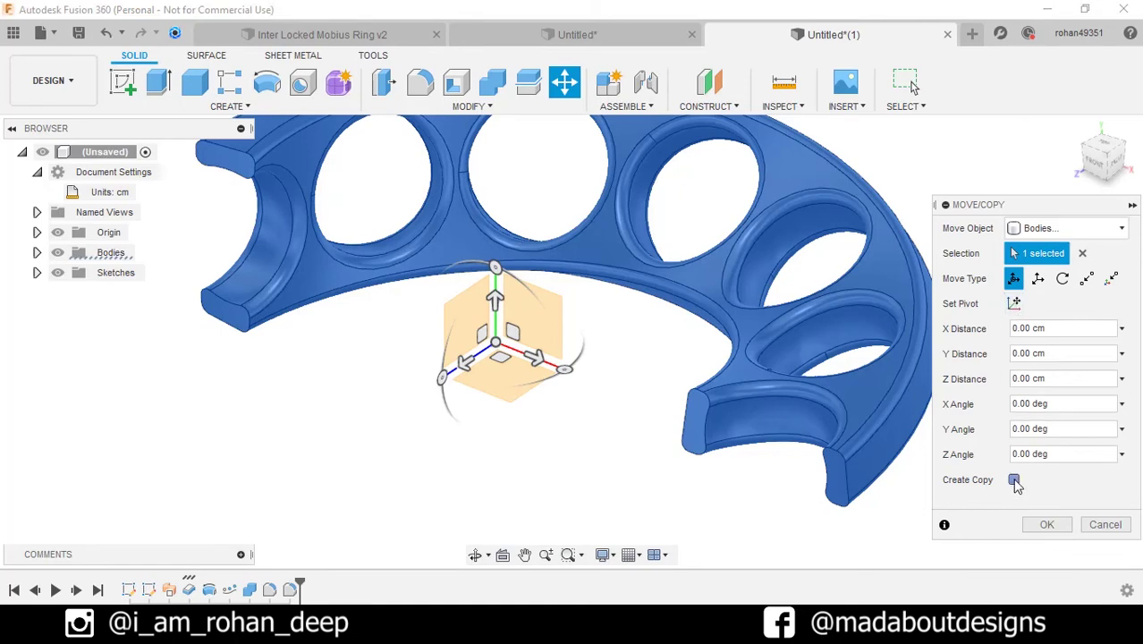
Step: Rotate the copy 180° about the X axis
shift+middle_drag(747, 424, 438, 352)
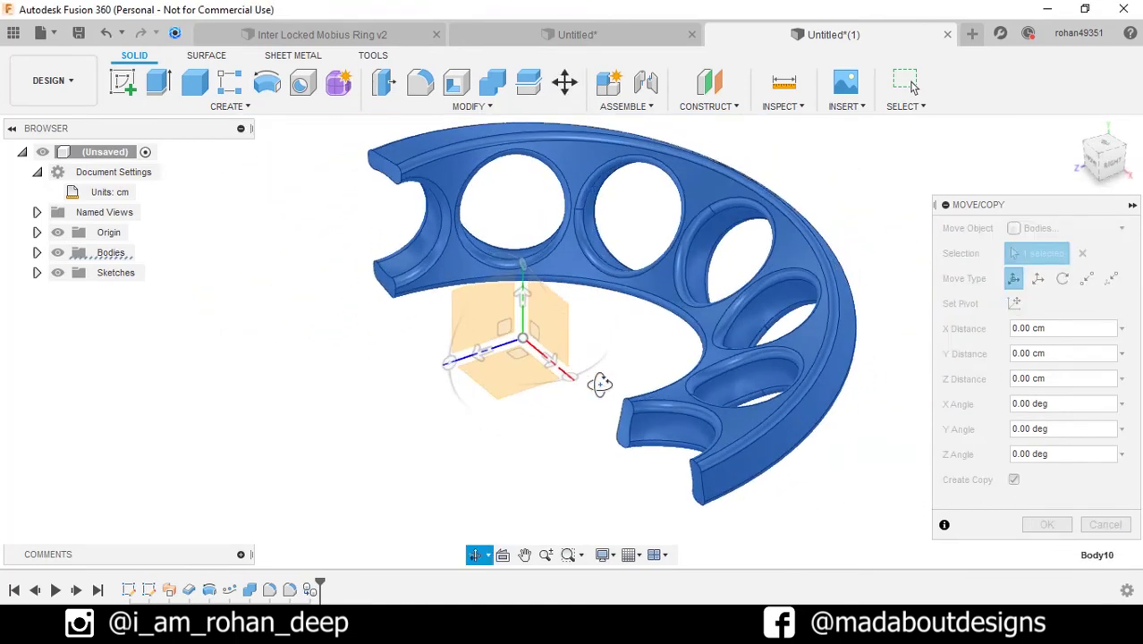
click(449, 362)
text(180)
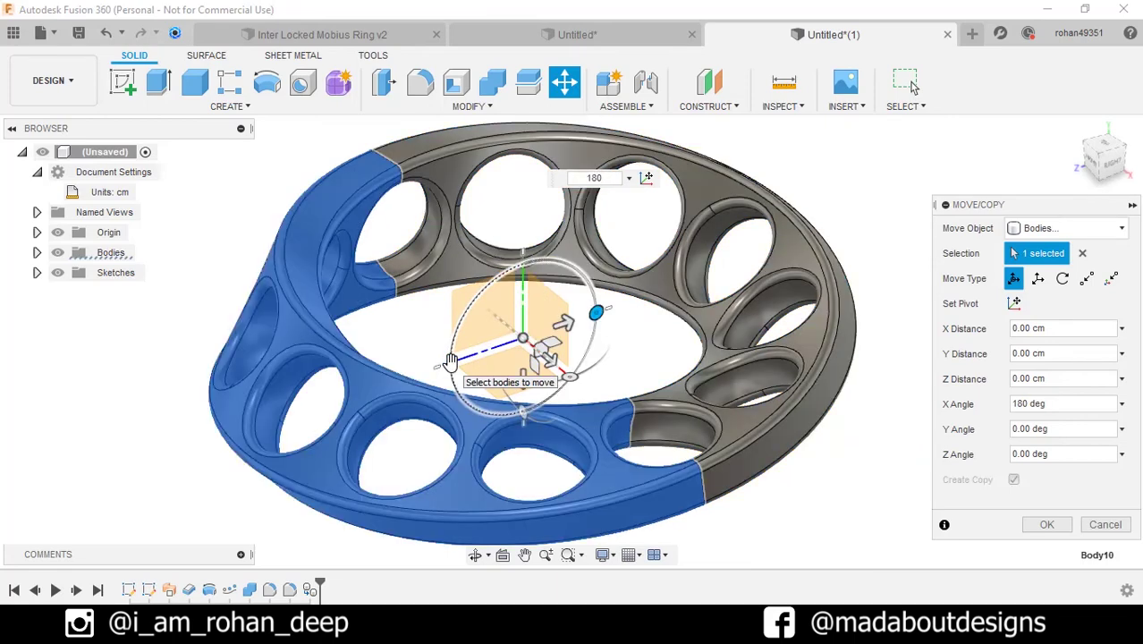
key(Return)
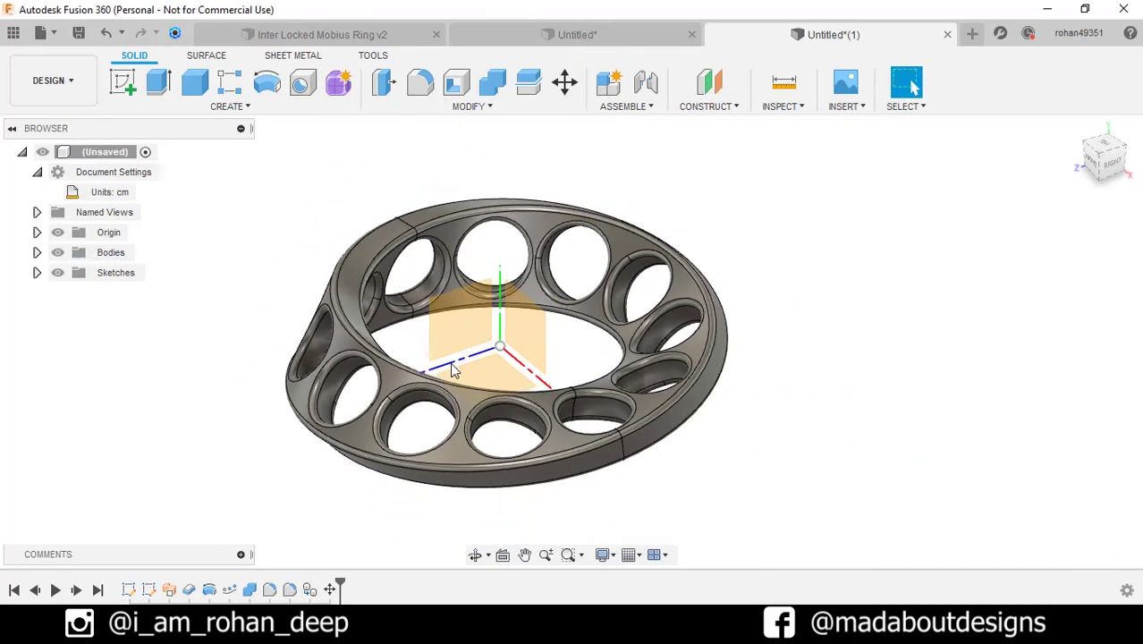
shift+middle_drag(452, 363, 497, 371)
Step: Combine the outer half (target) and the other half (tool) with Join into one ring body
click(912, 85)
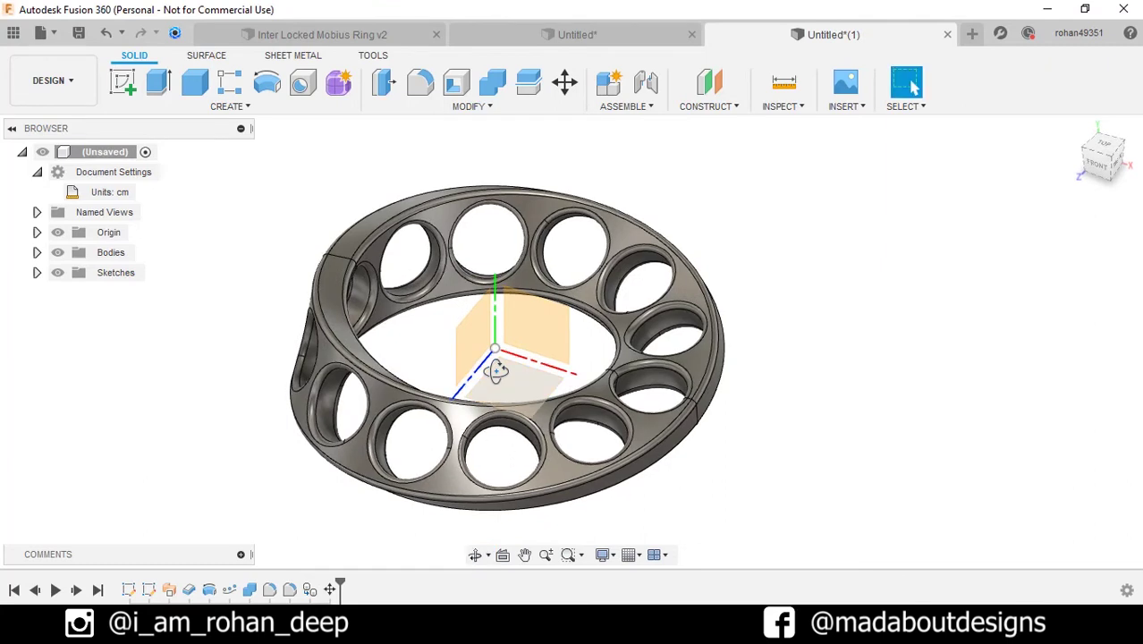
click(494, 85)
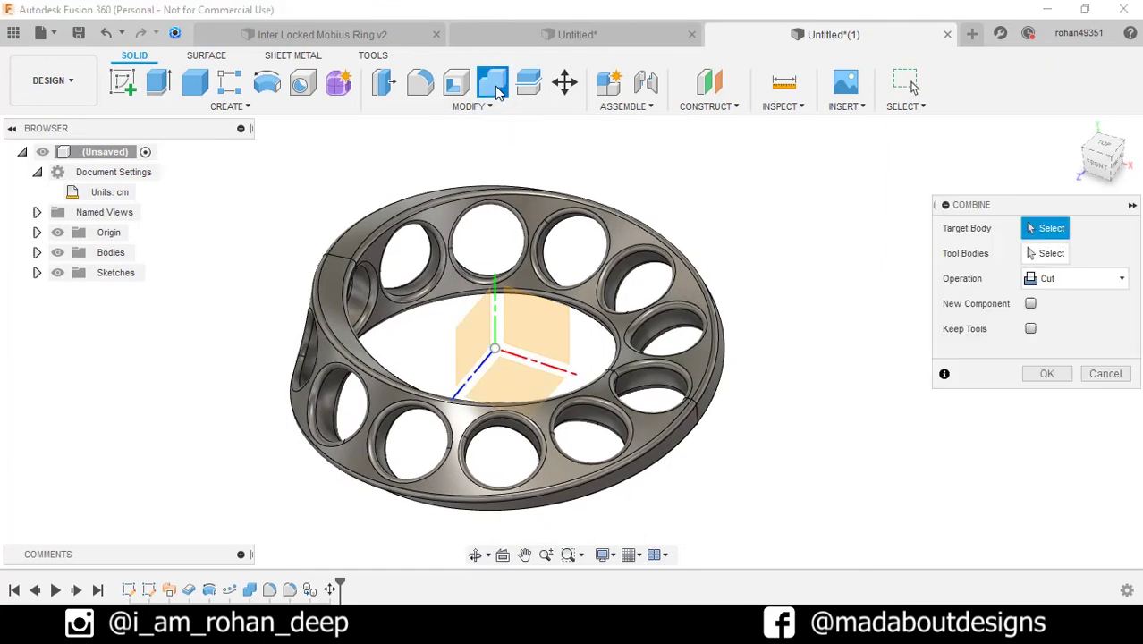
click(610, 213)
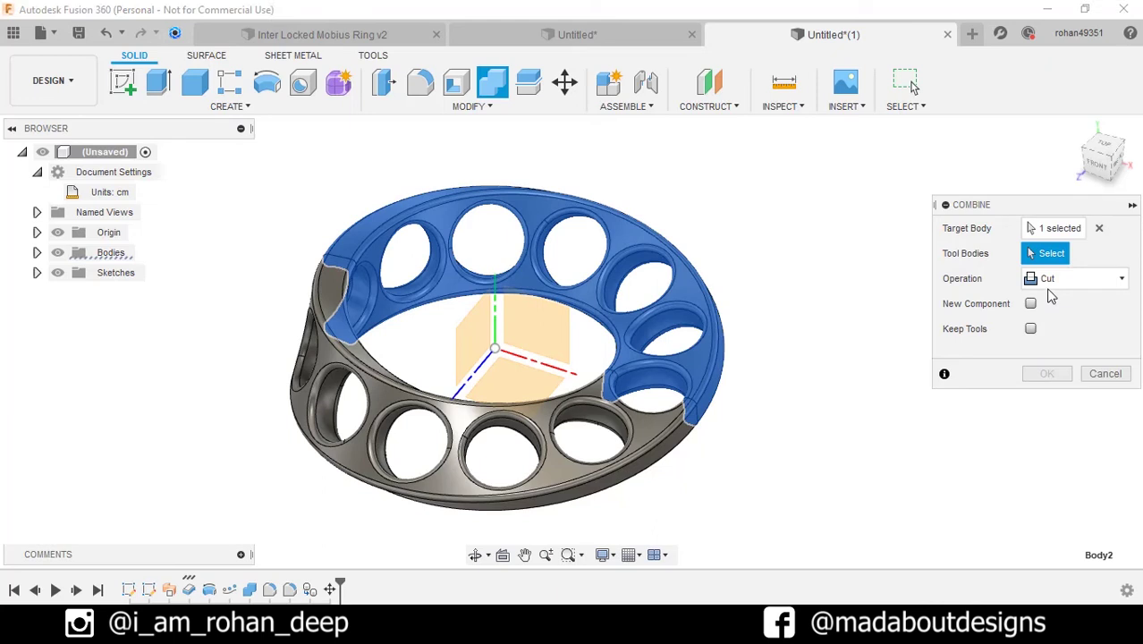
click(1053, 281)
click(1048, 299)
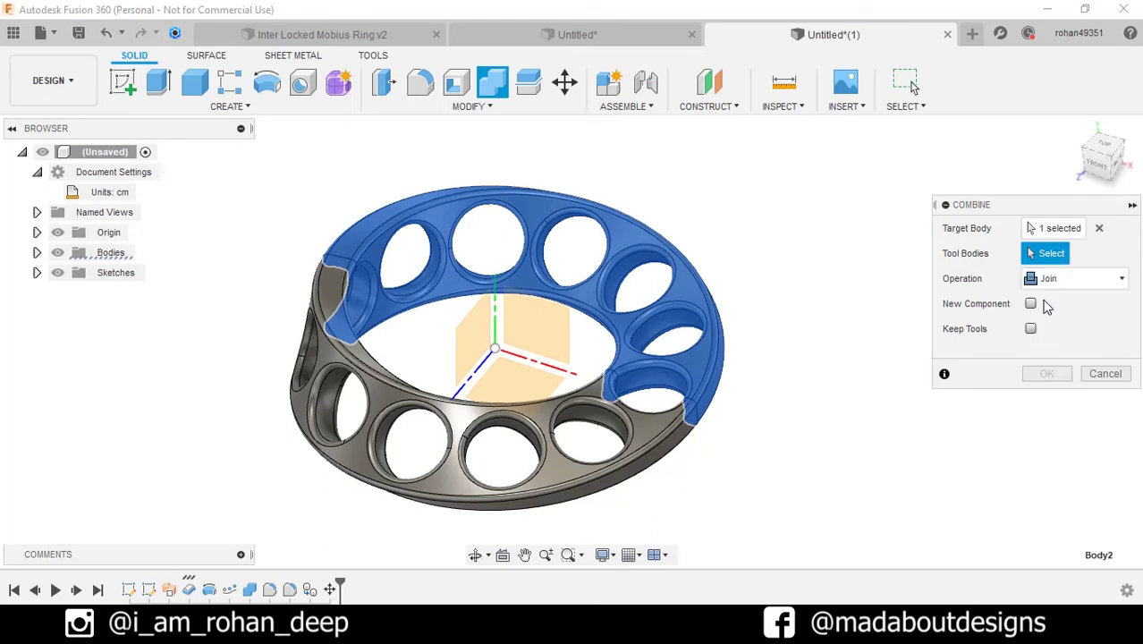
click(620, 463)
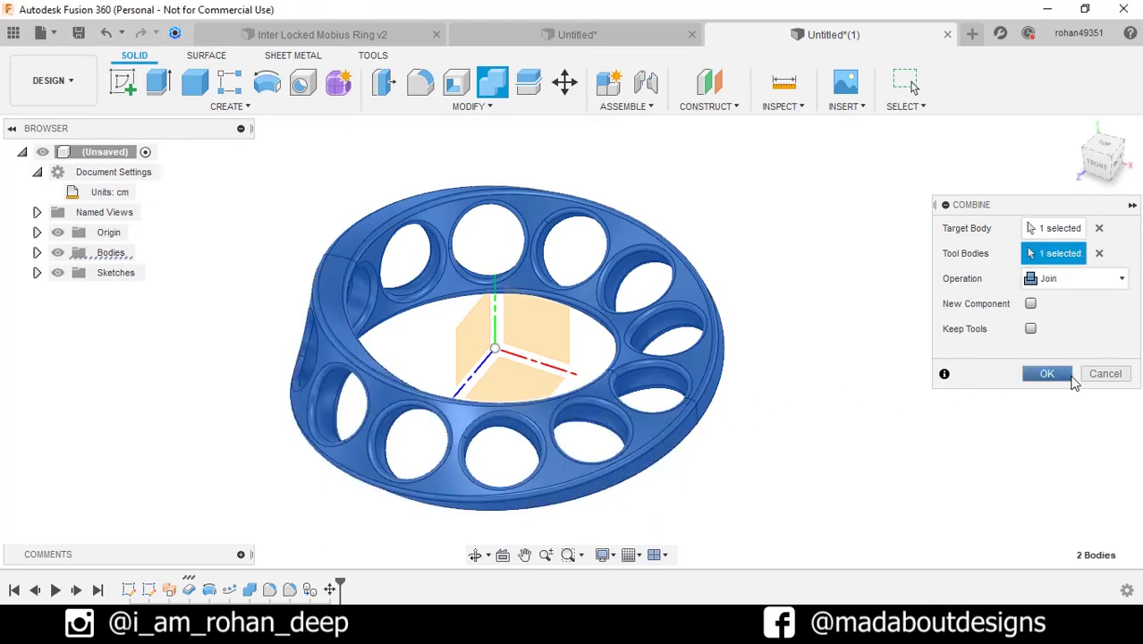
click(1070, 375)
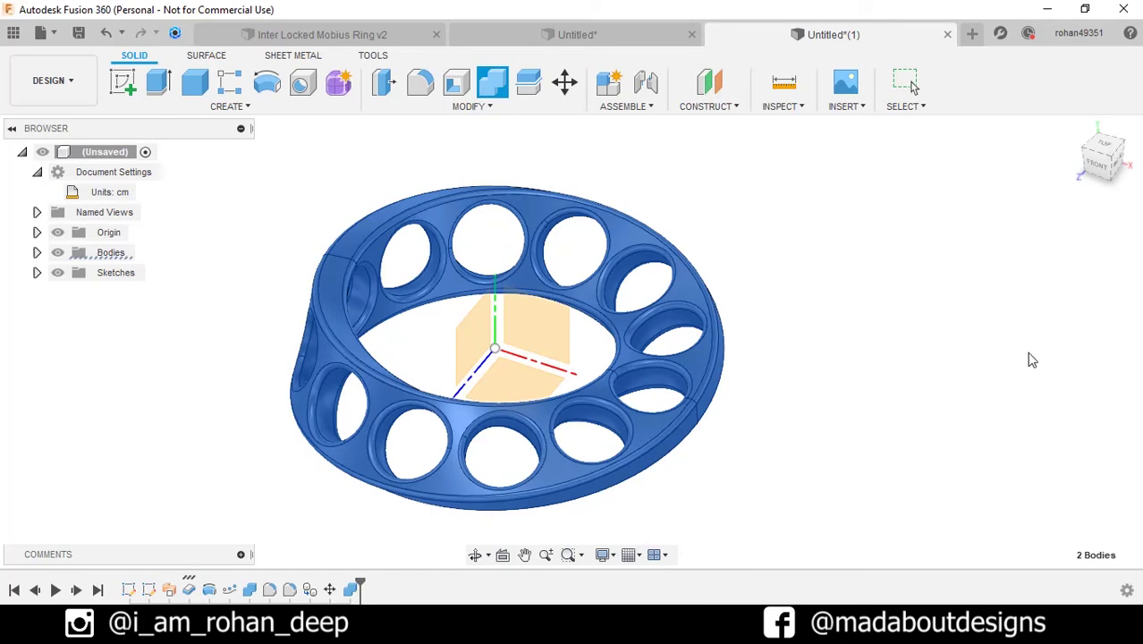
Step: Copy the ring, rotated 180° about the vertical axis at the centre pivot, to interlock with the original
key(m)
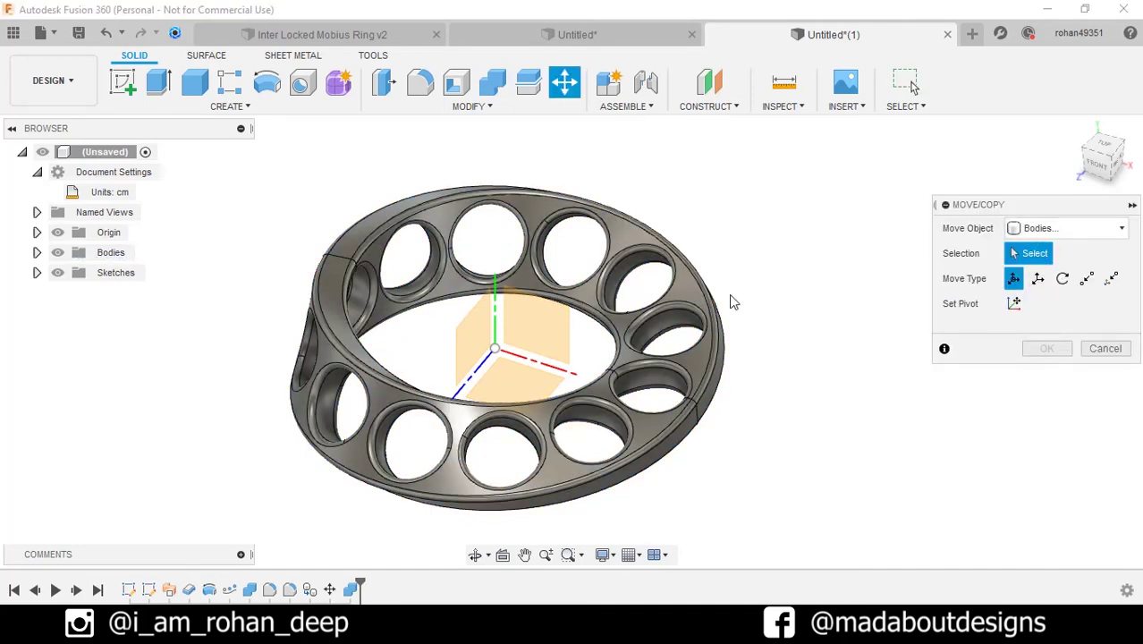
click(704, 327)
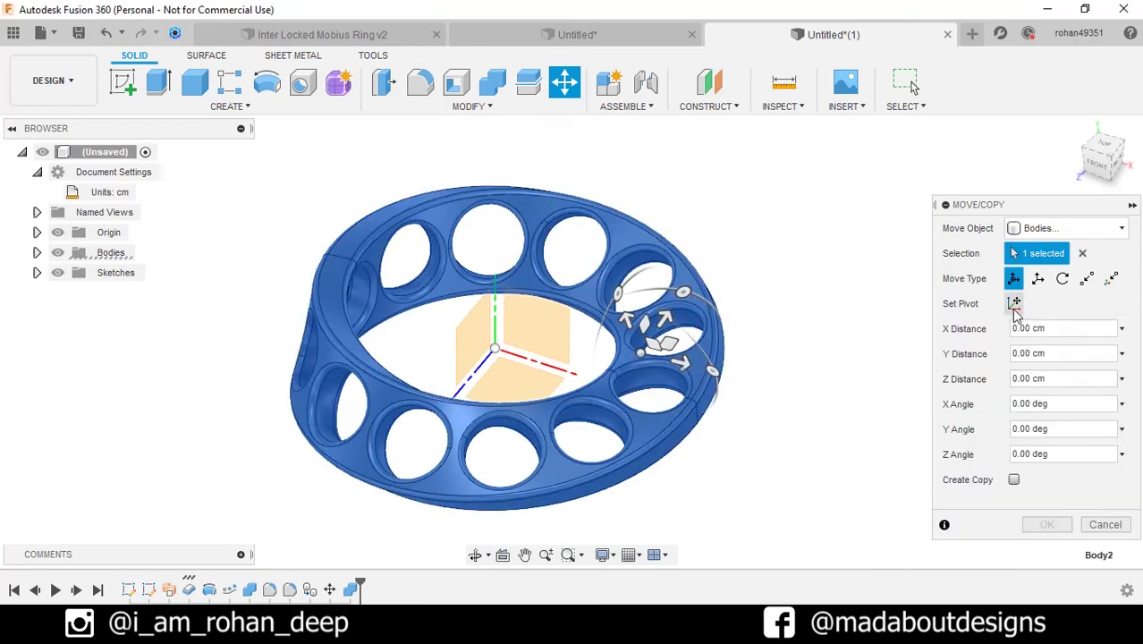
click(1013, 303)
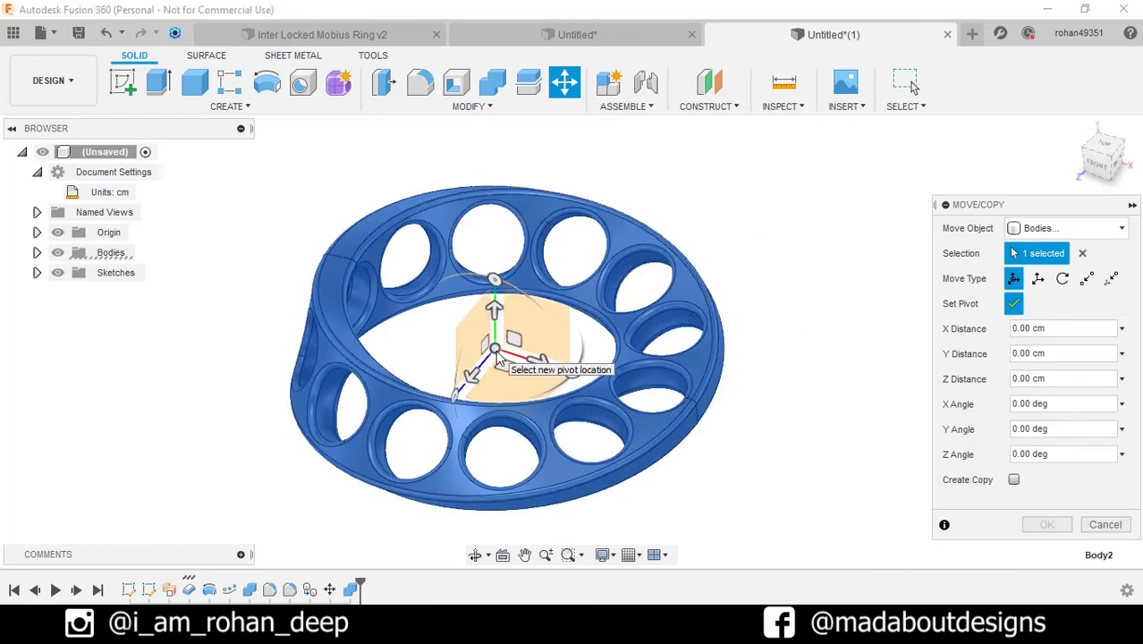
click(494, 350)
click(1015, 307)
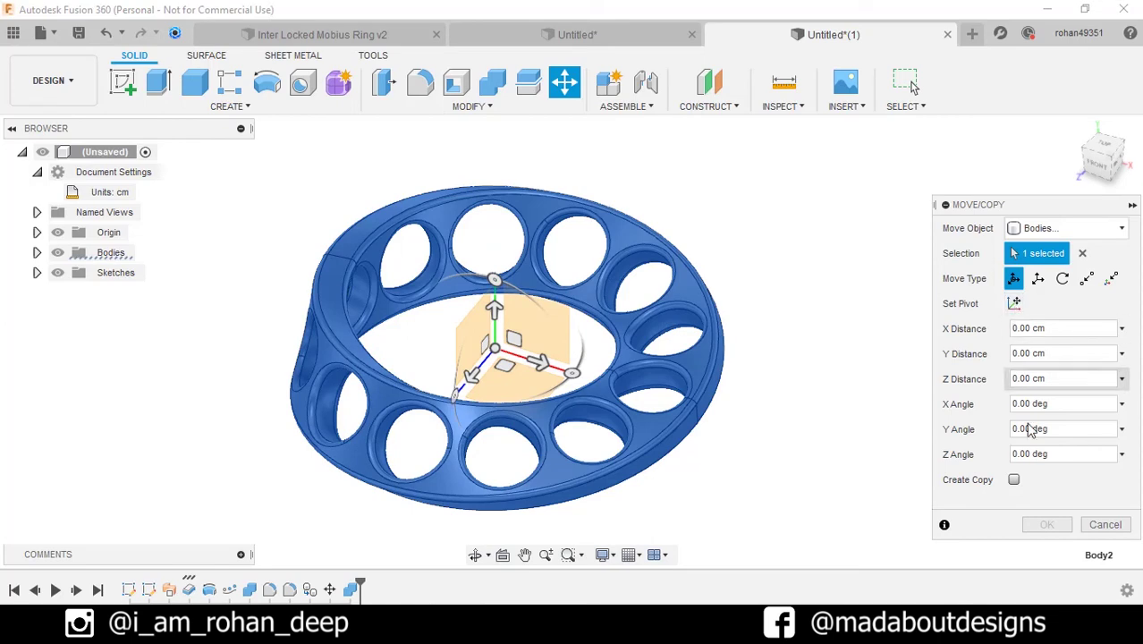
shift+middle_drag(774, 477, 631, 412)
mouse_move(562, 379)
mouse_down()
mouse_move(572, 391)
mouse_move(573, 381)
mouse_up()
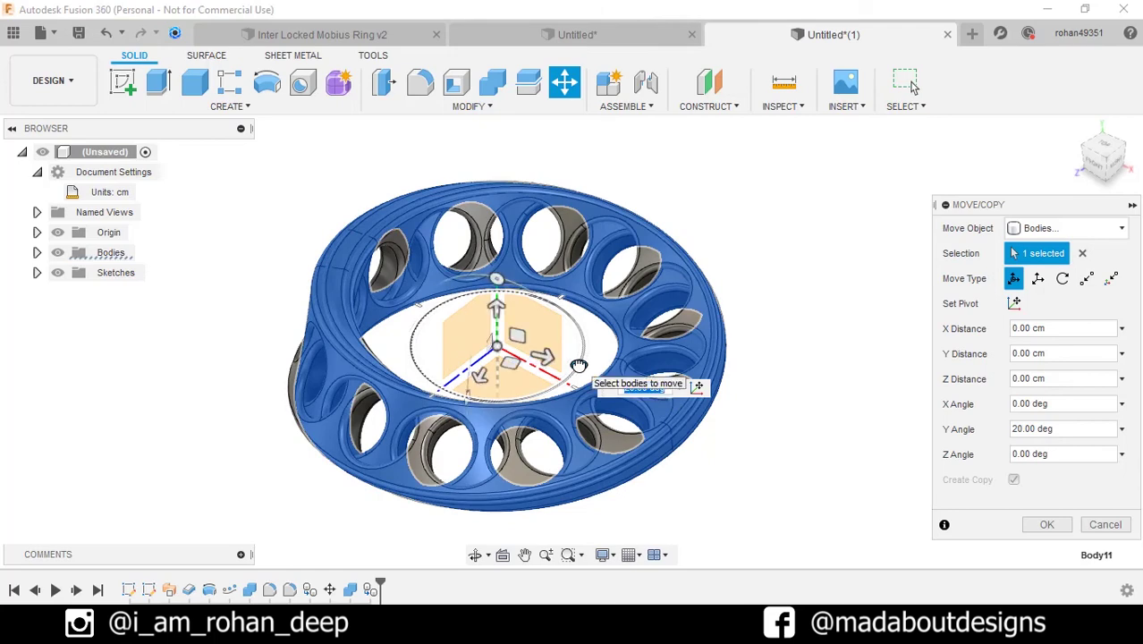
text(180)
key(Return)
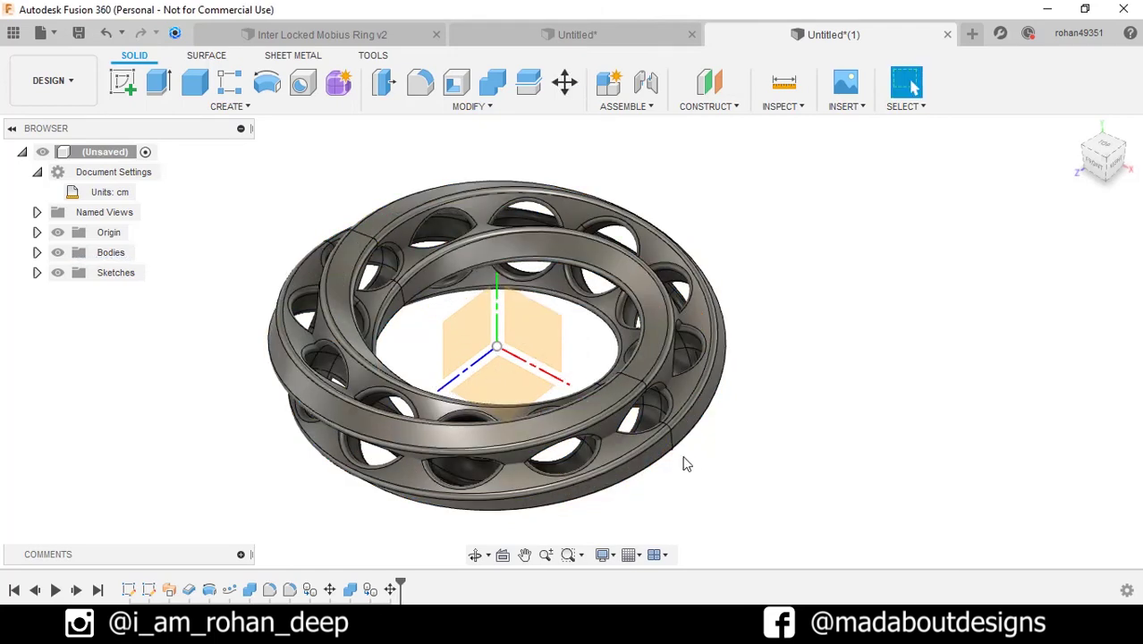
Step: Rotate the second ring a further 180/12 (15°) about the origin to offset its holes
mouse_move(687, 464)
shift+middle_down()
mouse_move(659, 439)
mouse_move(549, 459)
mouse_move(580, 463)
mouse_move(582, 439)
mouse_move(690, 511)
shift+middle_up()
scroll(554, 451, up, 3)
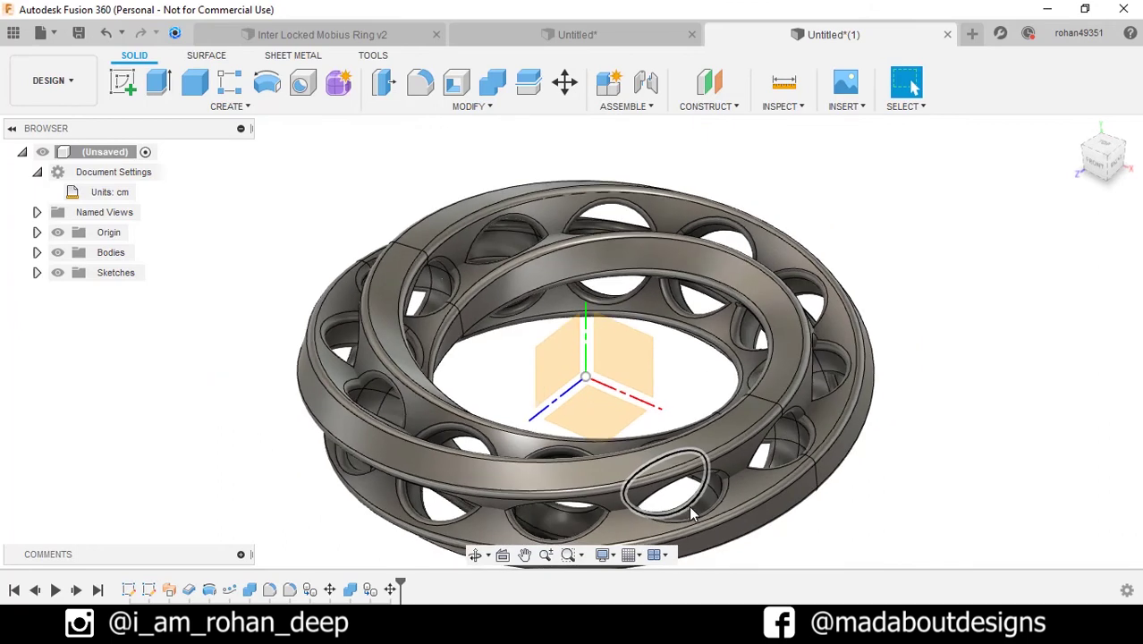
key(m)
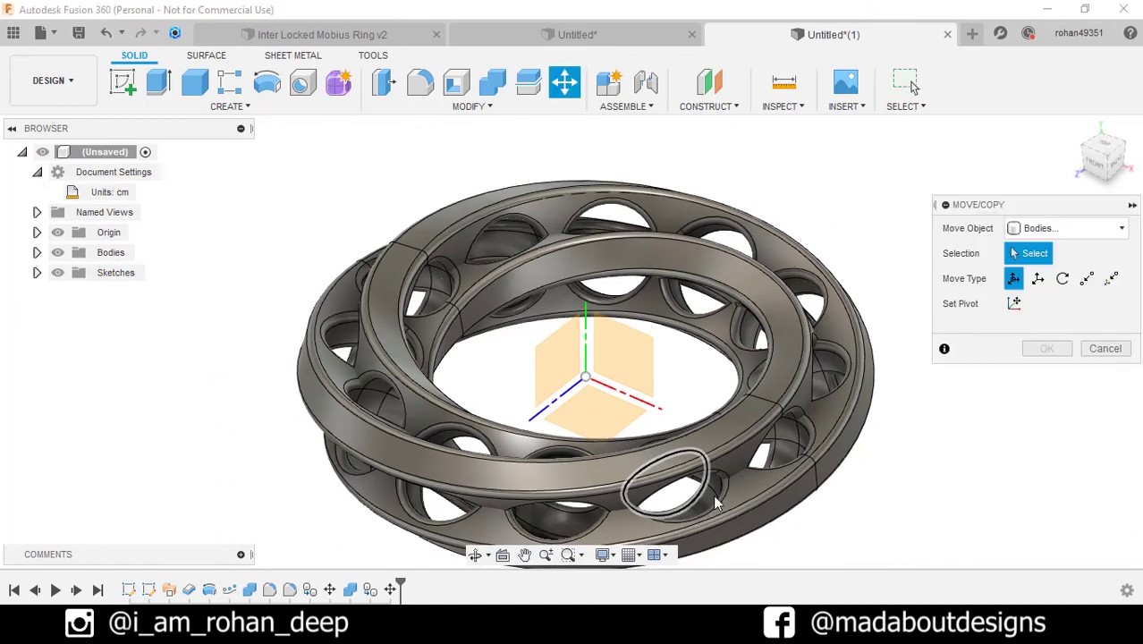
click(765, 398)
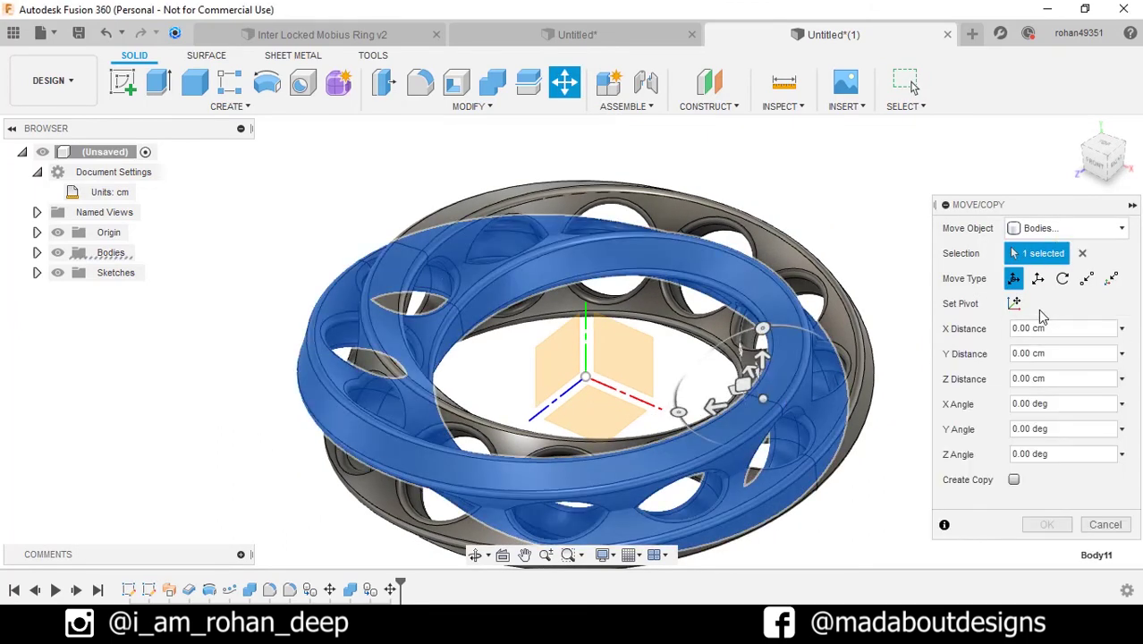
click(1013, 303)
click(586, 381)
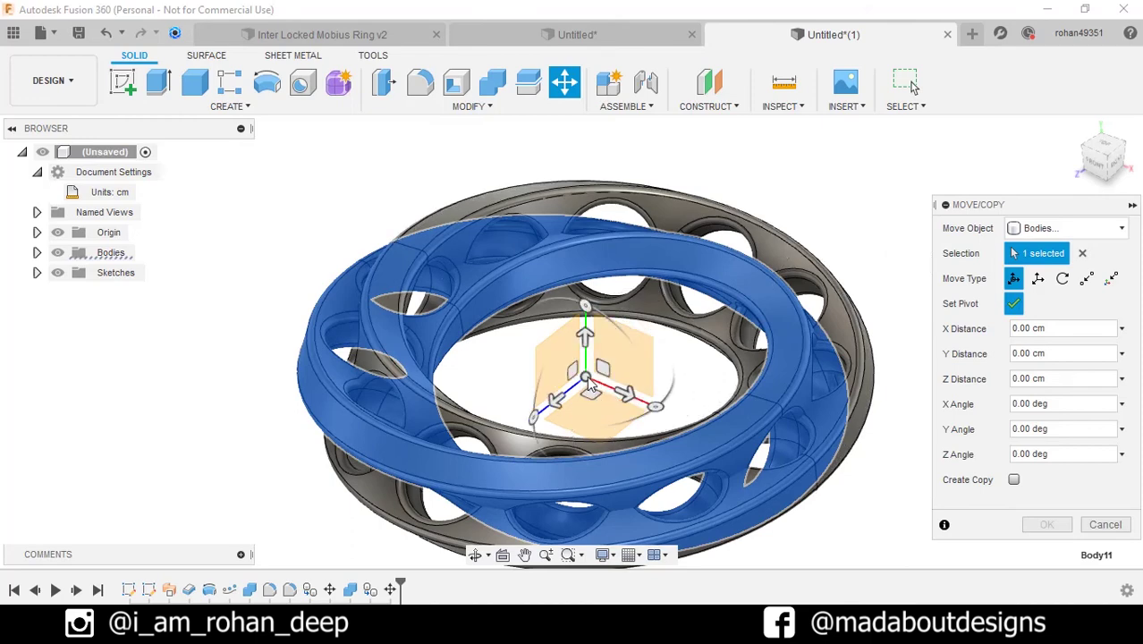
click(1014, 304)
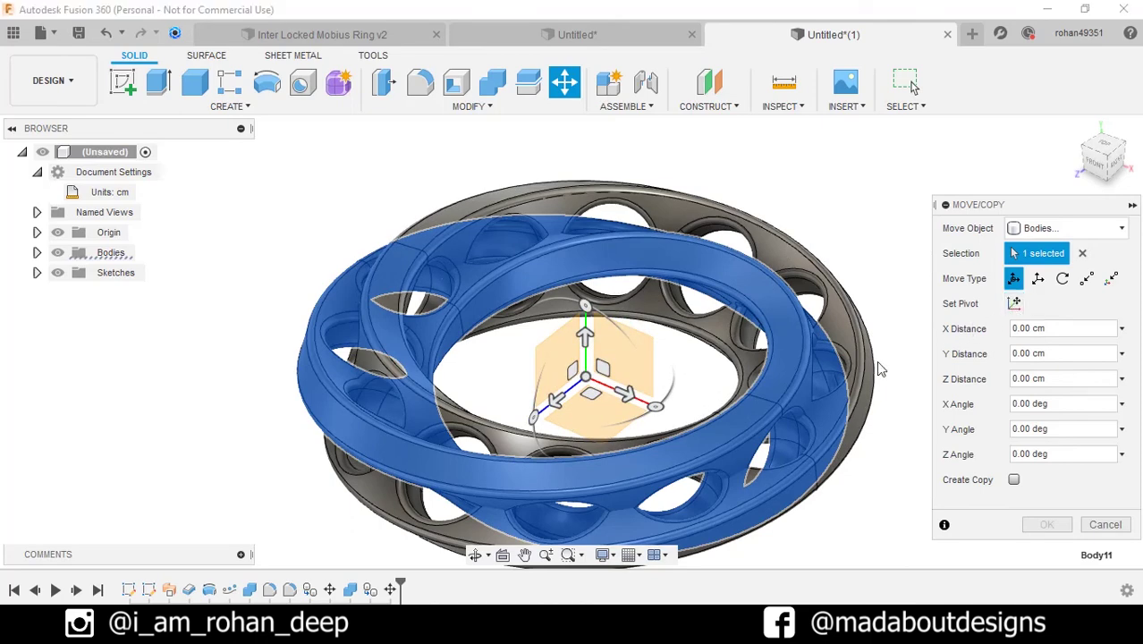
click(656, 407)
text(18)
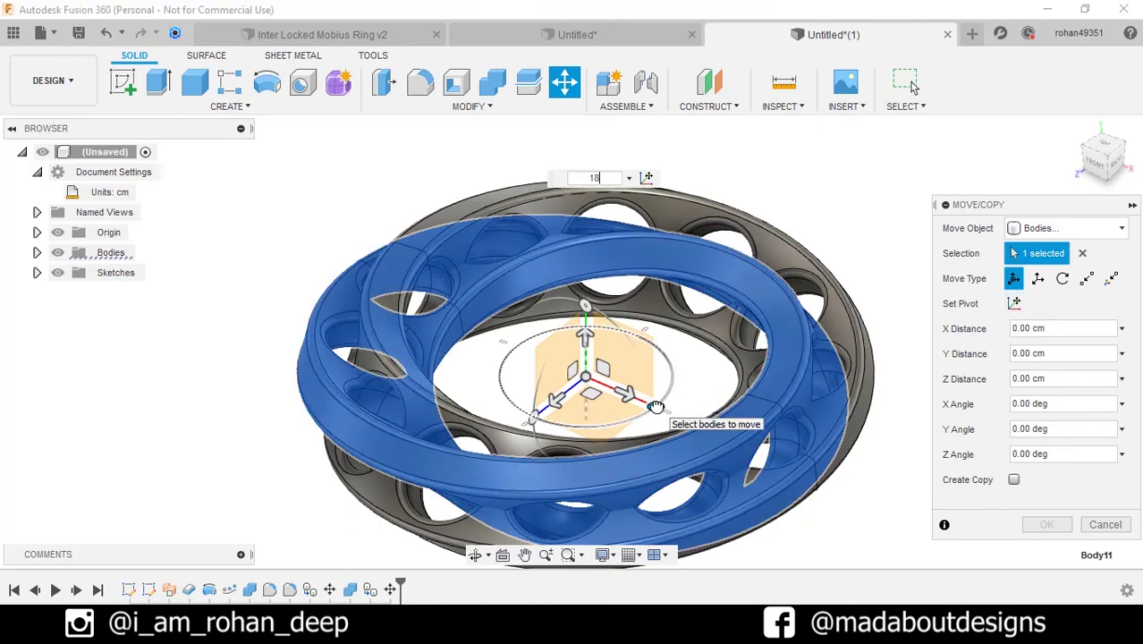
text(0/12)
key(Return)
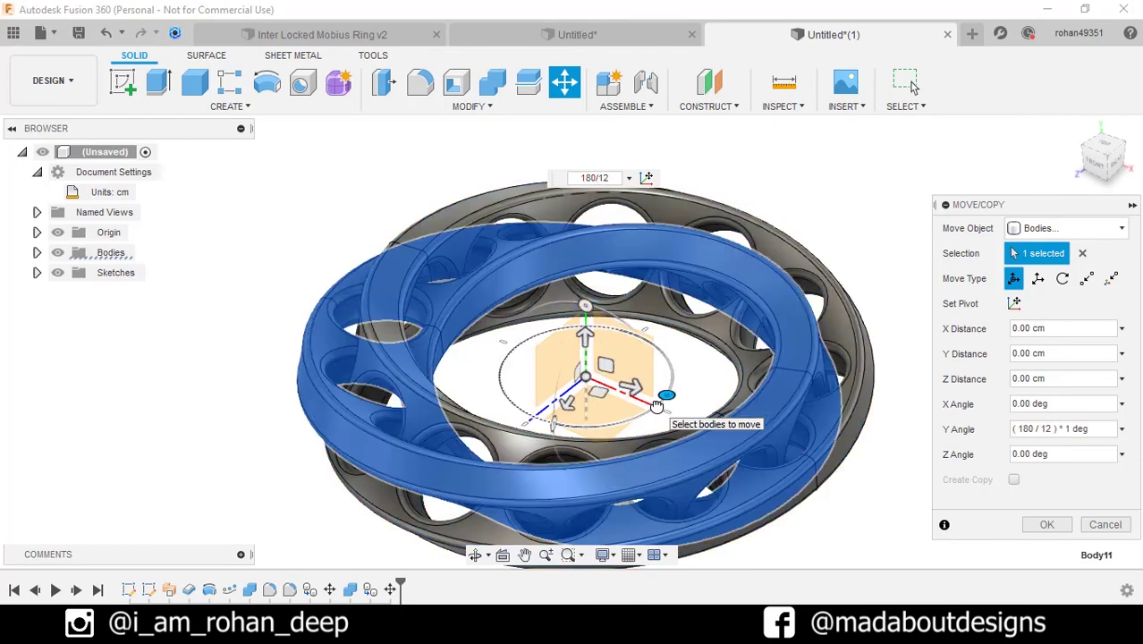
key(Return)
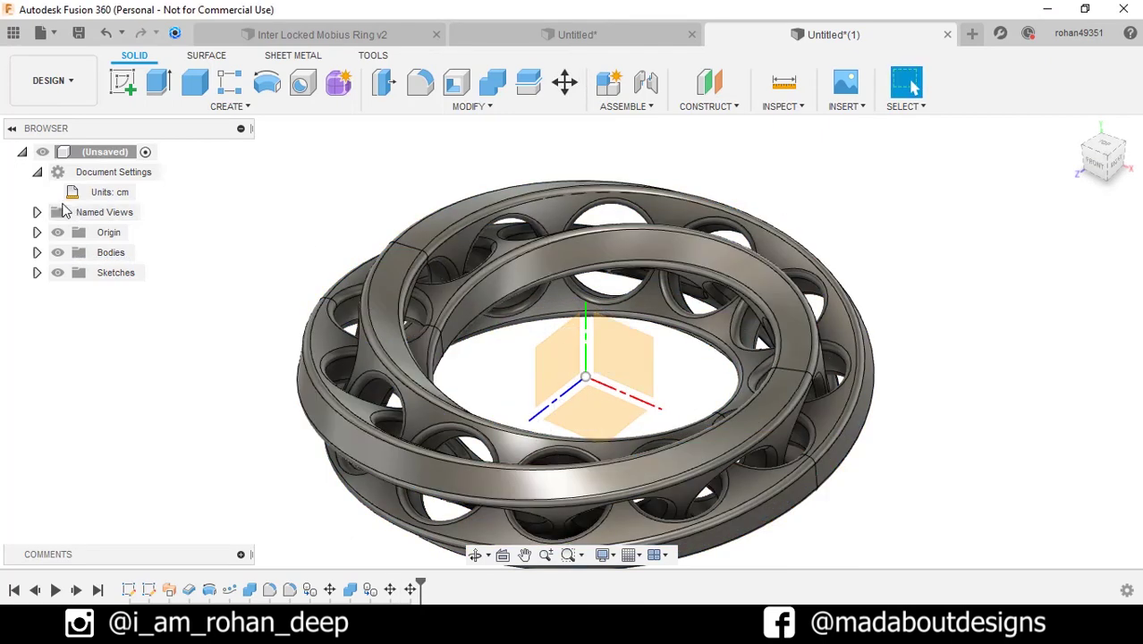
Step: Hide the origin and apply the Plastic ABS (White) appearance to the linked rings
click(58, 232)
mouse_move(311, 247)
shift+middle_down()
mouse_move(552, 457)
mouse_move(597, 416)
mouse_move(658, 400)
mouse_move(784, 466)
mouse_move(898, 480)
shift+middle_up()
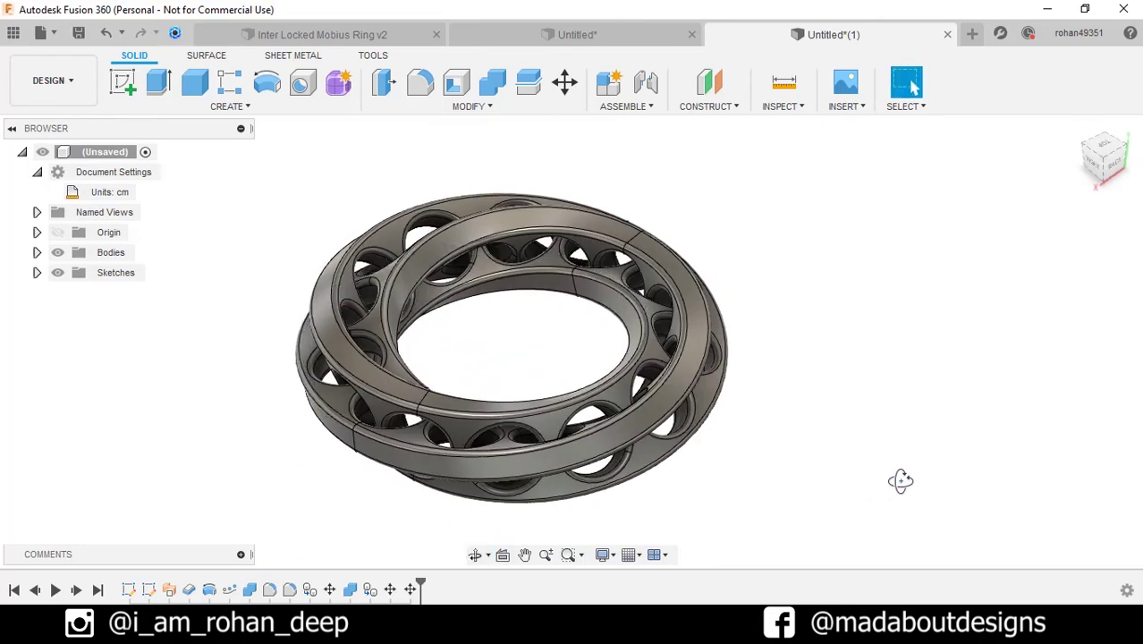
key(a)
scroll(900, 483, down, 1)
scroll(893, 481, down, 3)
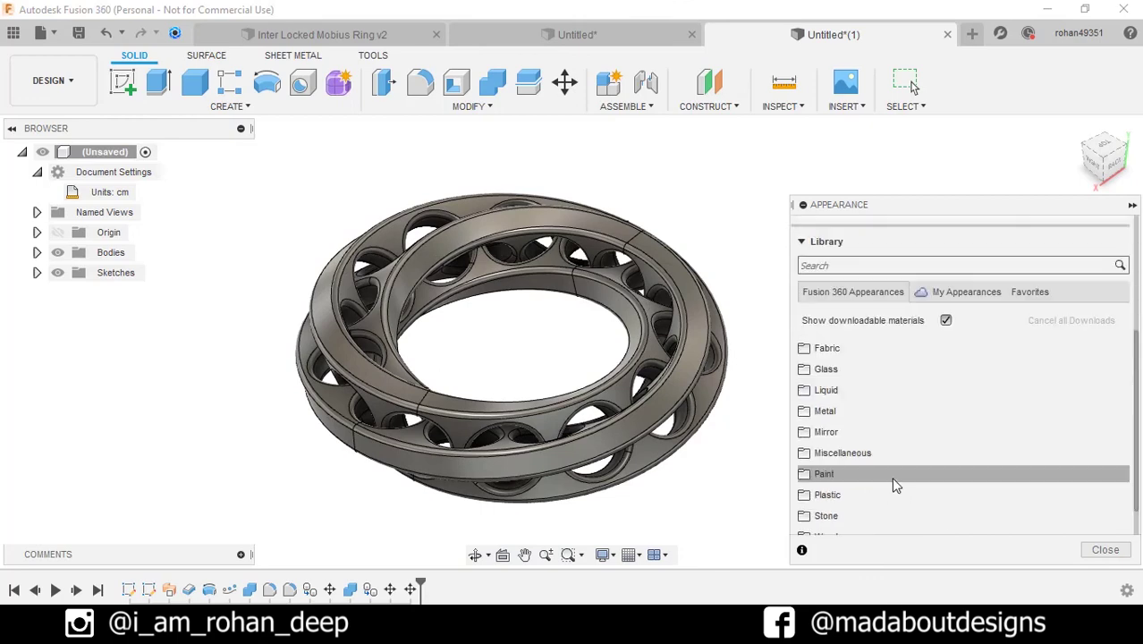
click(865, 494)
scroll(886, 484, down, 3)
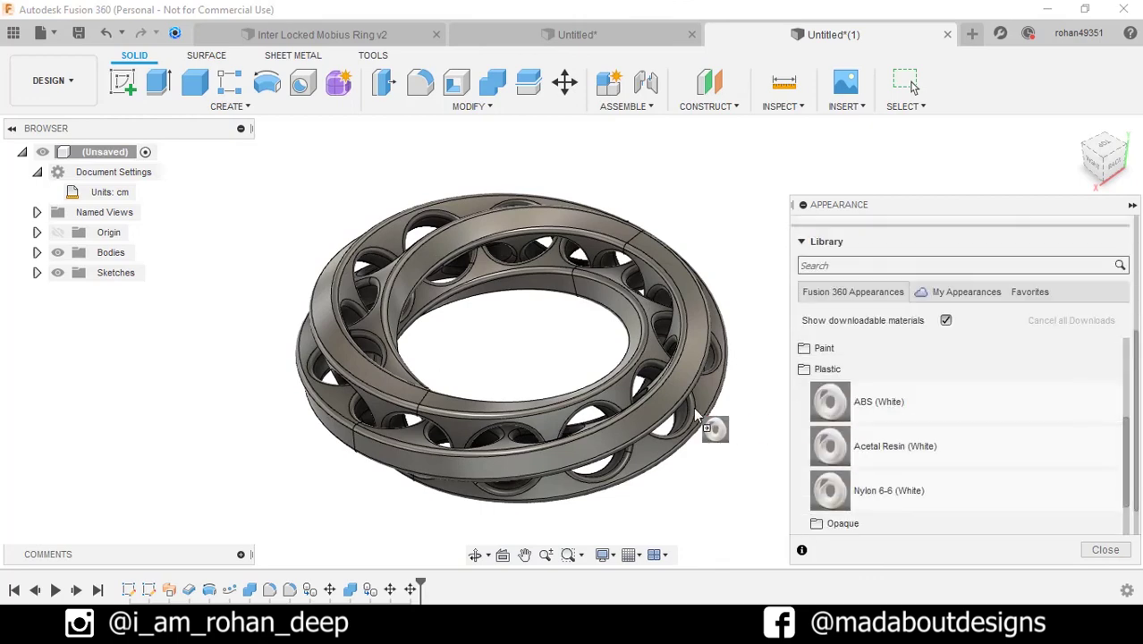
drag(892, 403, 707, 421)
drag(914, 408, 656, 378)
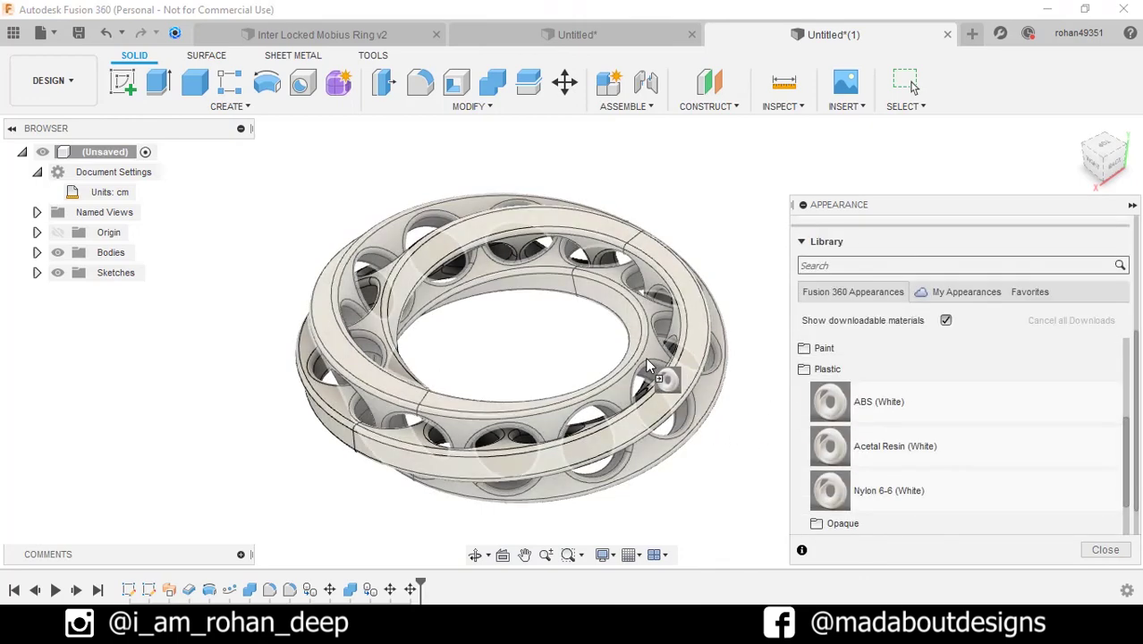
key(Escape)
scroll(741, 409, down, 2)
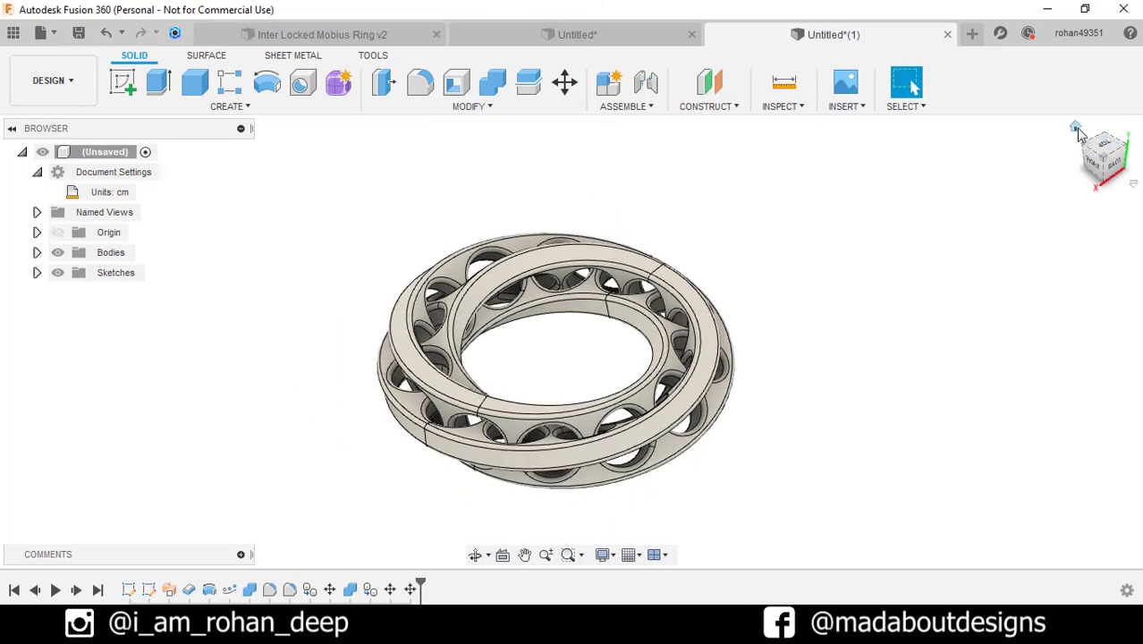
click(1076, 127)
mouse_move(825, 427)
shift+middle_down()
mouse_move(935, 425)
mouse_move(996, 439)
mouse_move(1041, 413)
mouse_move(1052, 419)
shift+middle_up()
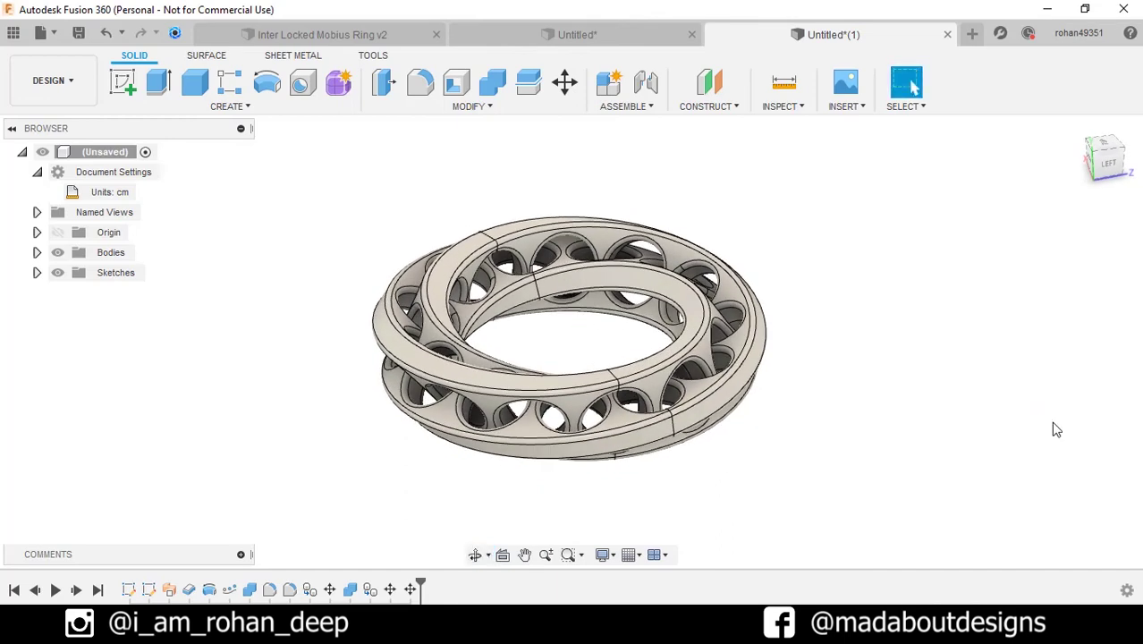